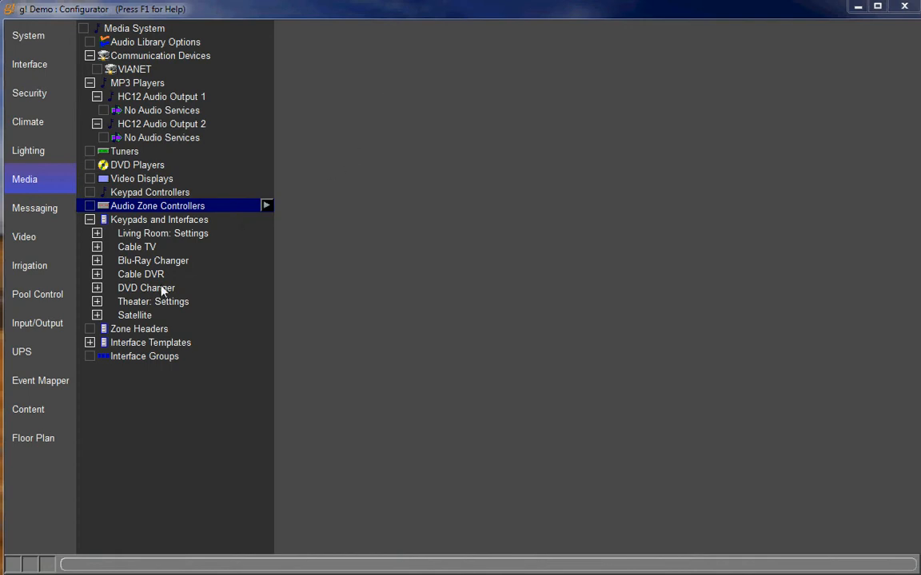
Step: Set the default sender of the Receiver IR device to IR Output 01
left_click(50, 325)
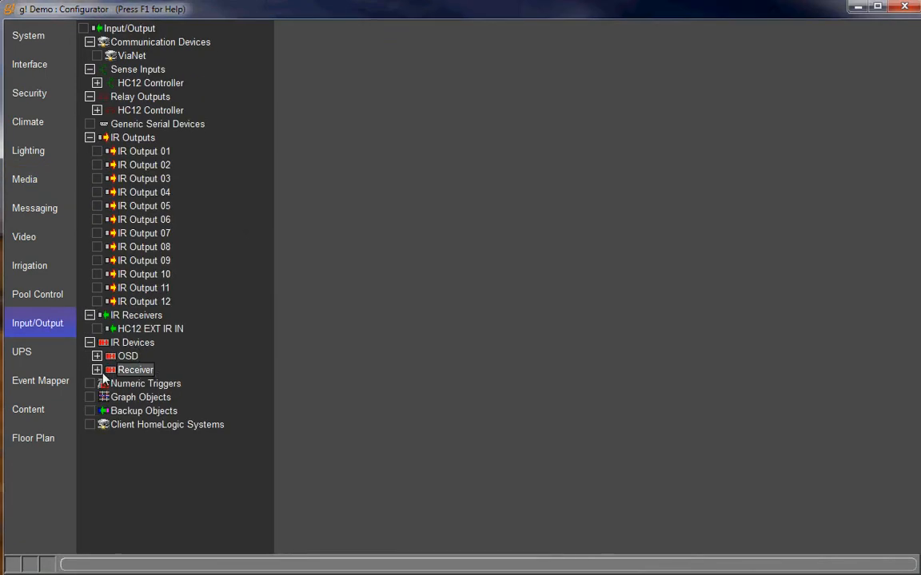
left_click(134, 371)
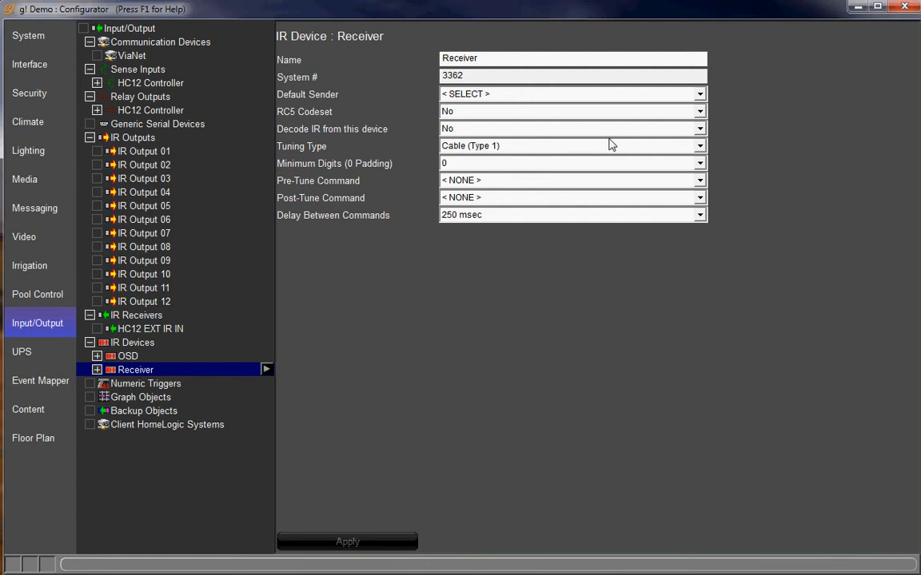
left_click(700, 94)
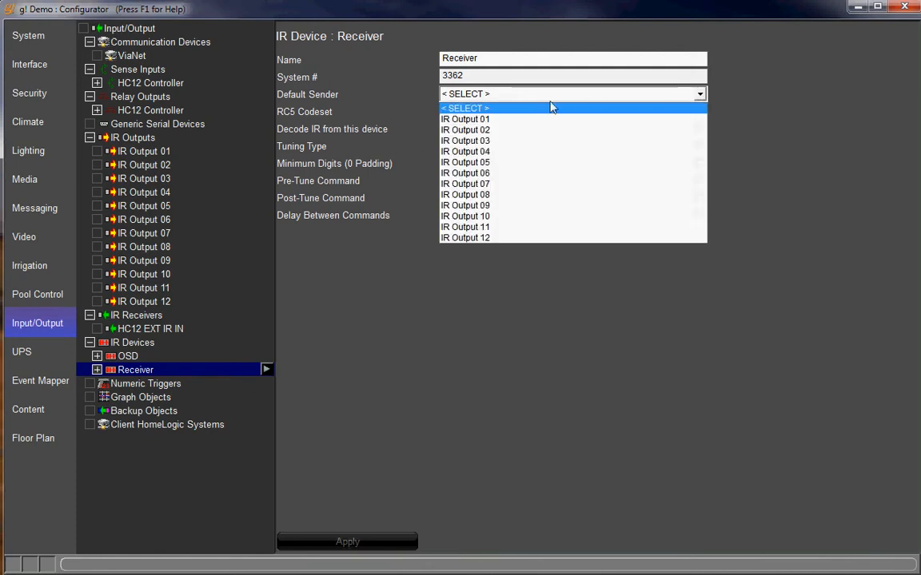
left_click(504, 120)
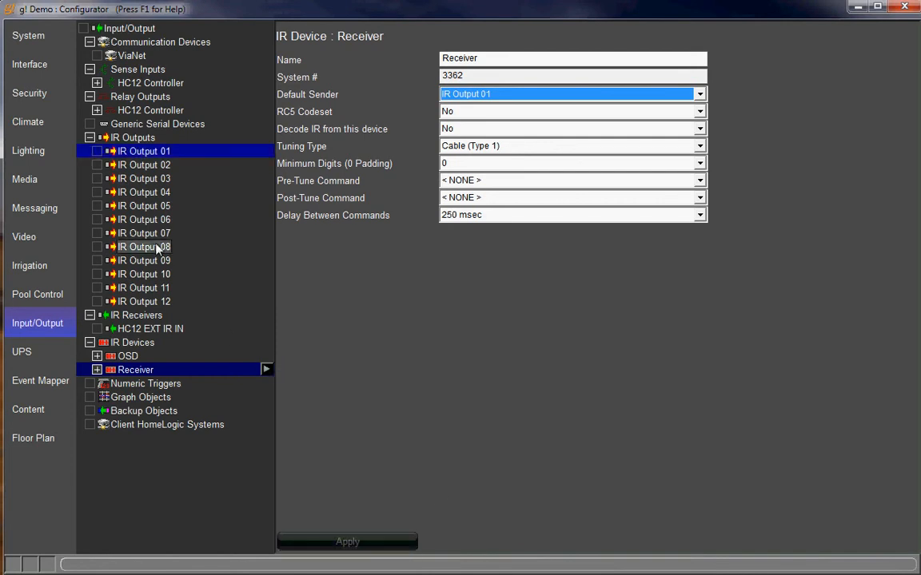
Step: Add a media audio zone controller named "IR Receiver" with the device type Generic Single Zone Controller
left_click(27, 179)
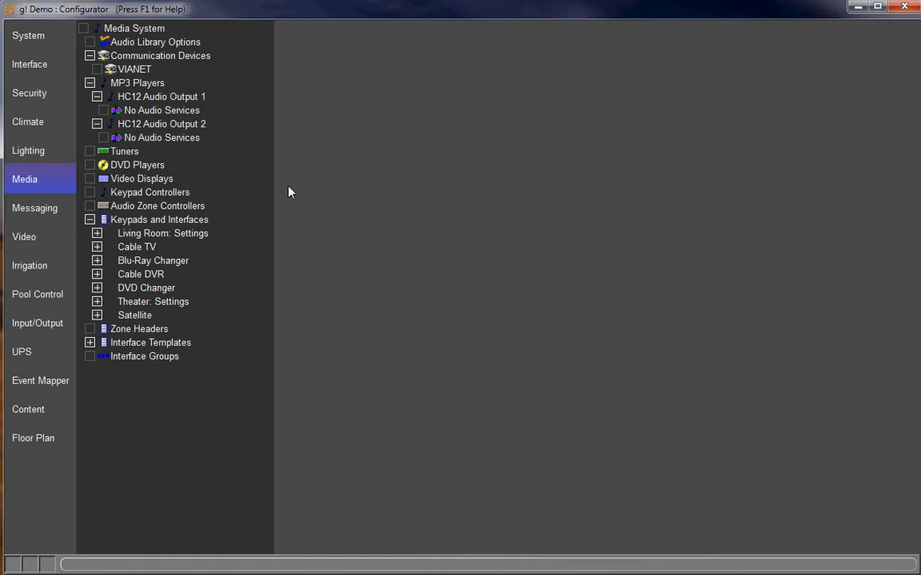
right_click(186, 211)
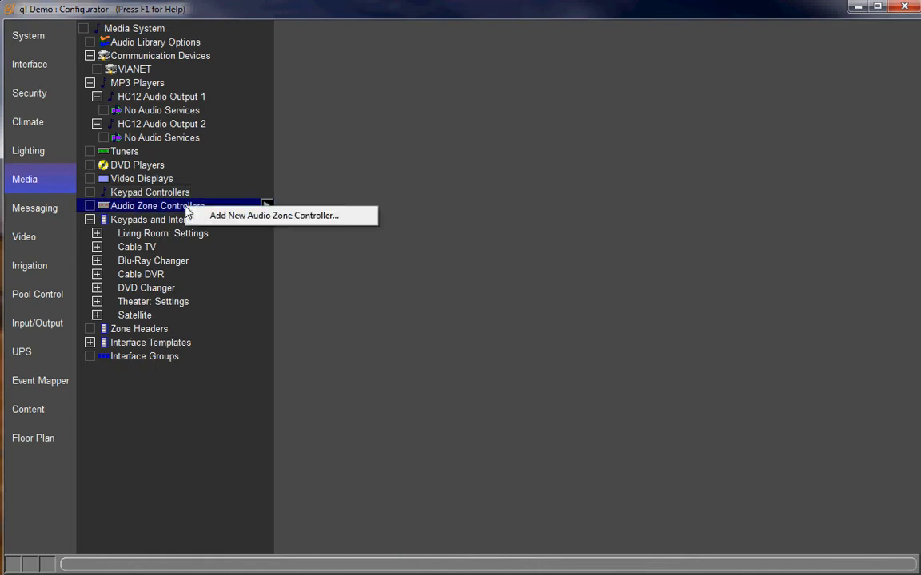
left_click(293, 219)
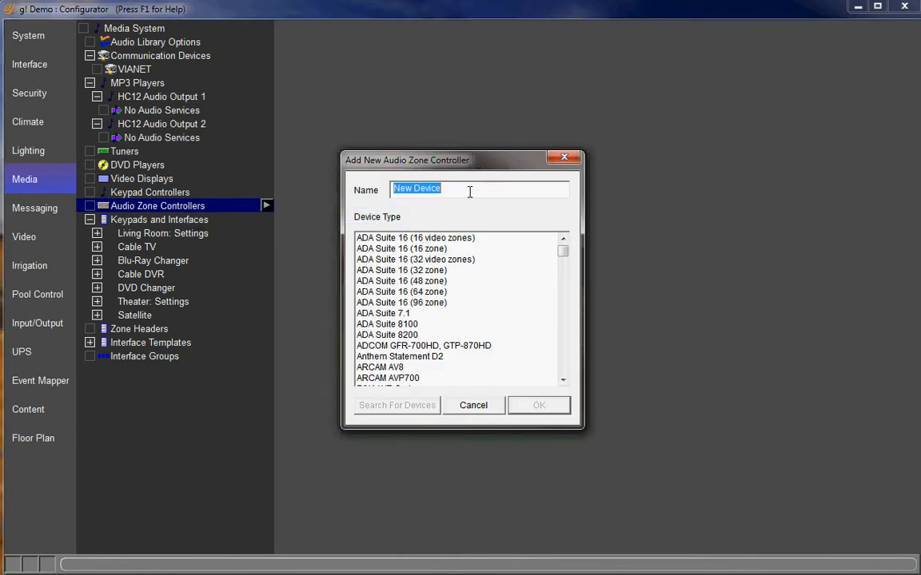
type("I")
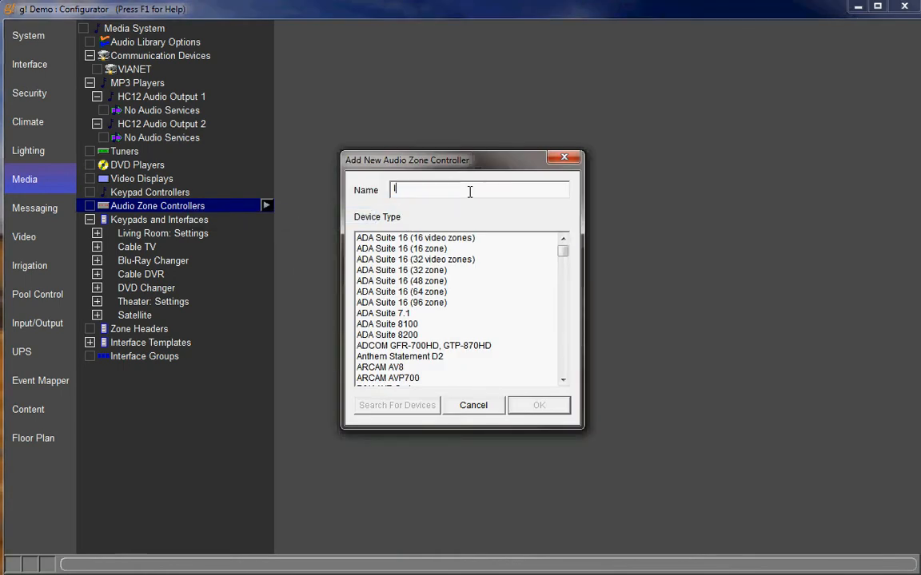
type("R Receiver")
left_click_drag(564, 248, 550, 302)
left_click(473, 315)
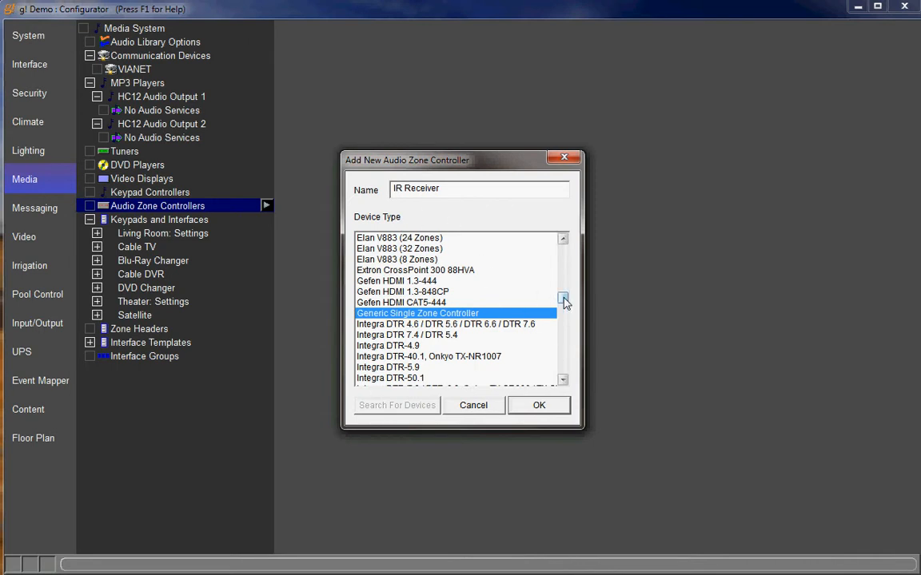
mouse_move(564, 300)
left_mouse_down()
mouse_move(564, 259)
mouse_move(568, 302)
left_mouse_up()
left_click(550, 399)
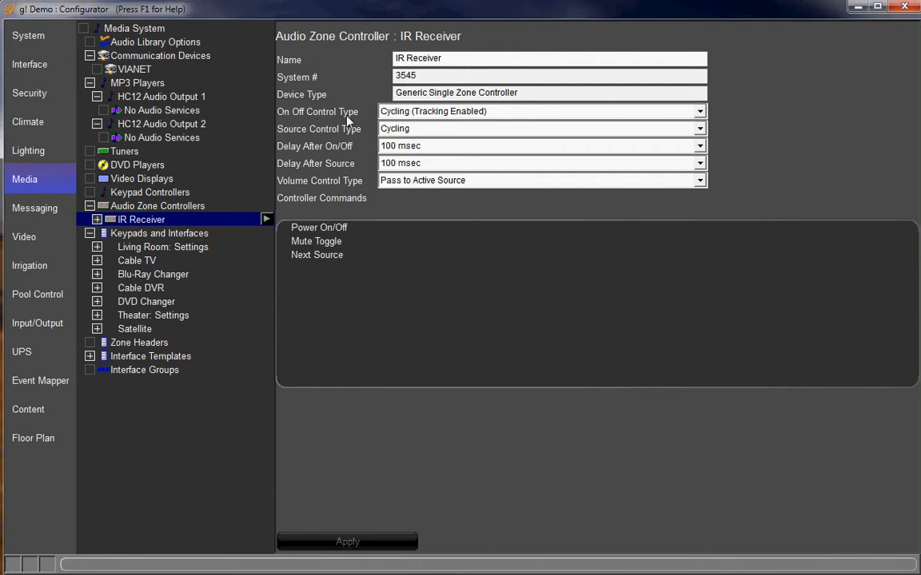
Step: Set the IR Receiver's on/off and source control types to Discrete Verify (Always Send) and its volume control type to Mappable Ramp
left_click(700, 113)
left_click(480, 159)
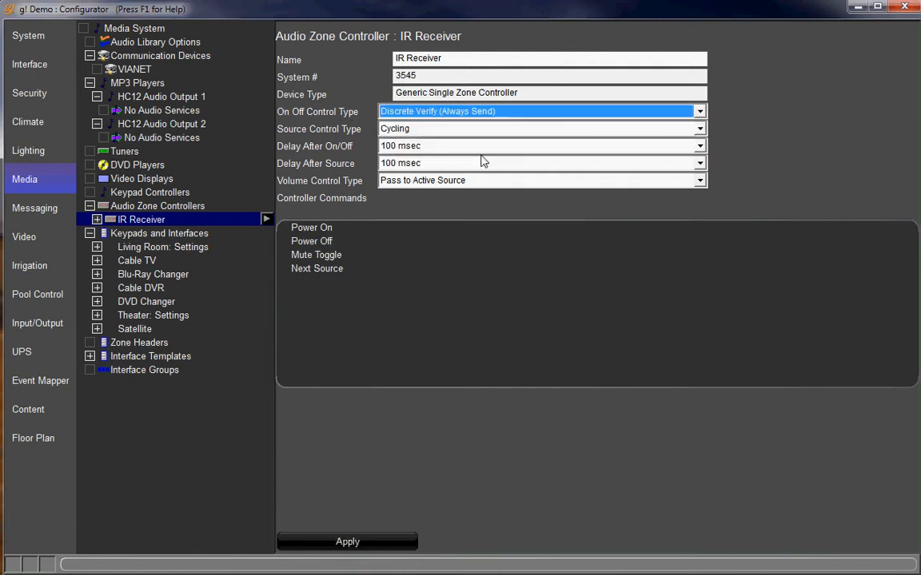
left_click(634, 129)
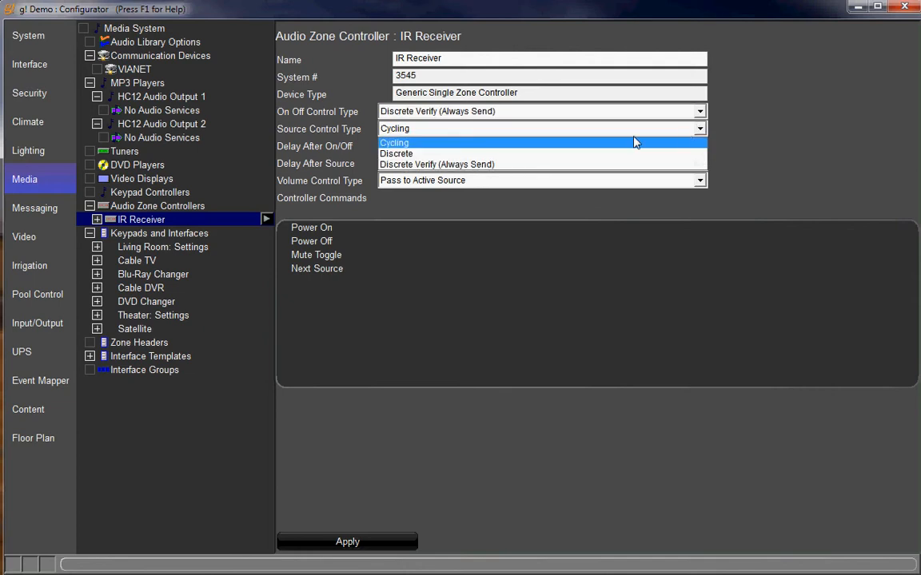
left_click(471, 164)
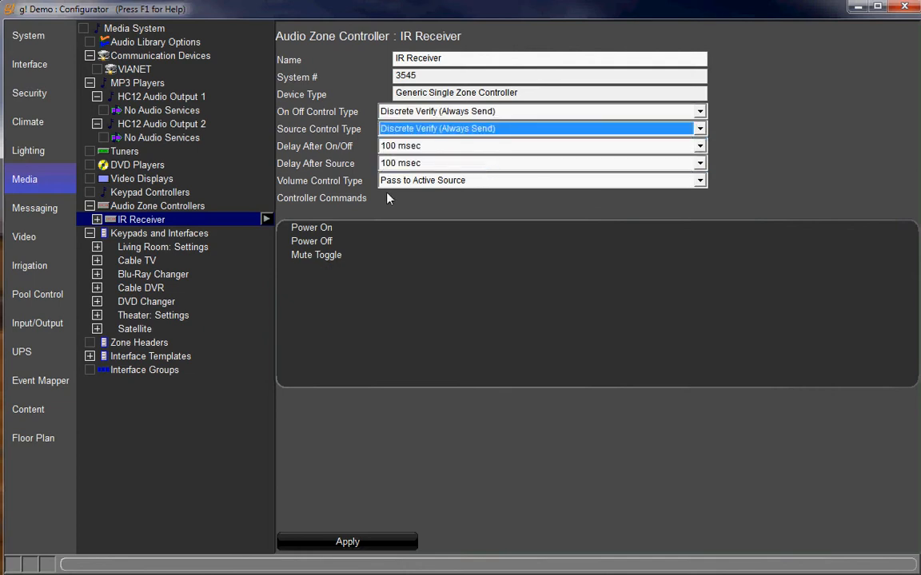
left_click(699, 181)
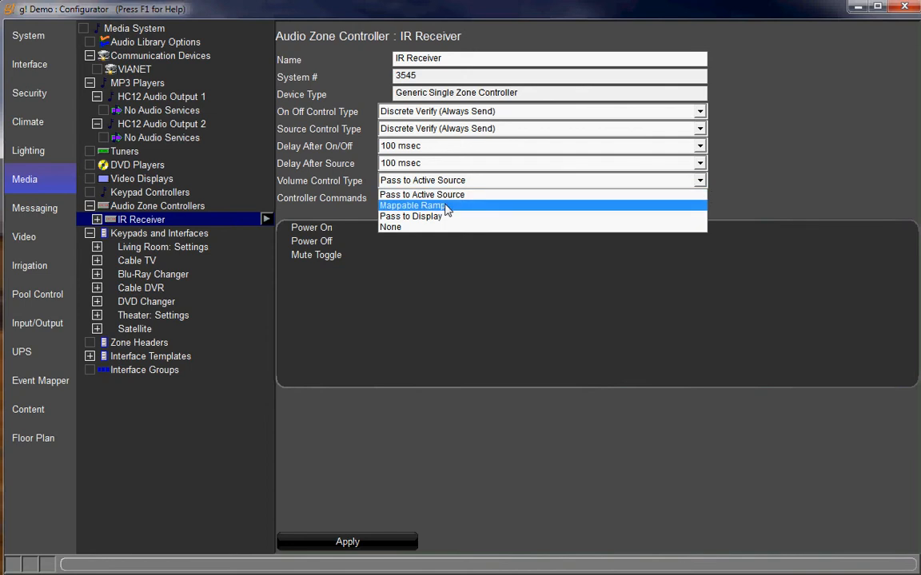
left_click(446, 207)
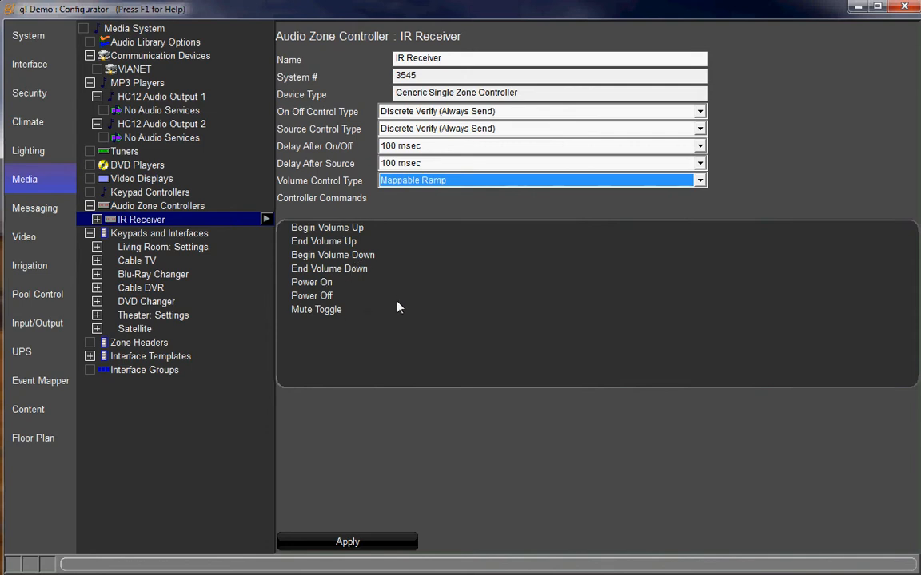
Step: Map the controller's Begin Volume Up command to the IR Sender command Receiver: Volume Up with Begin Repeating
double_click(349, 229)
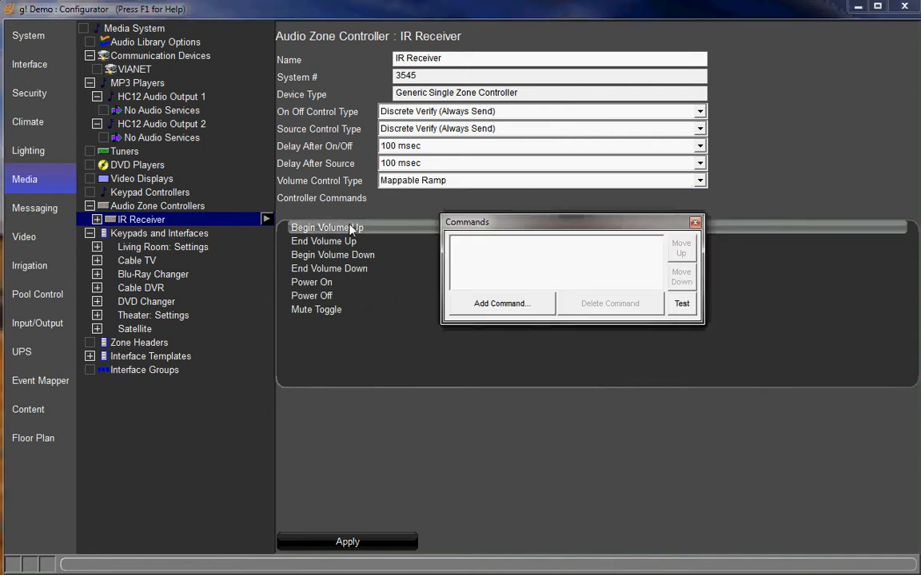
left_click_drag(521, 222, 505, 280)
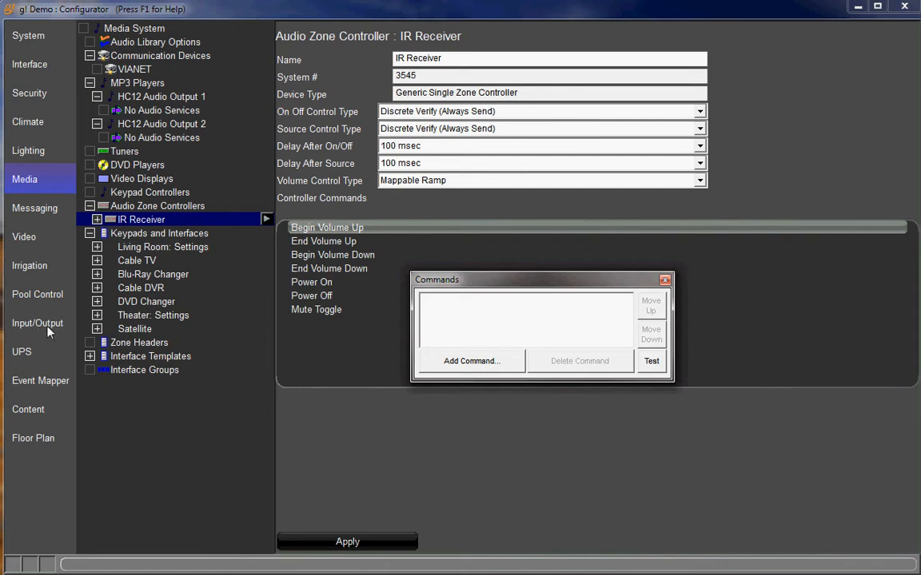
left_click(473, 360)
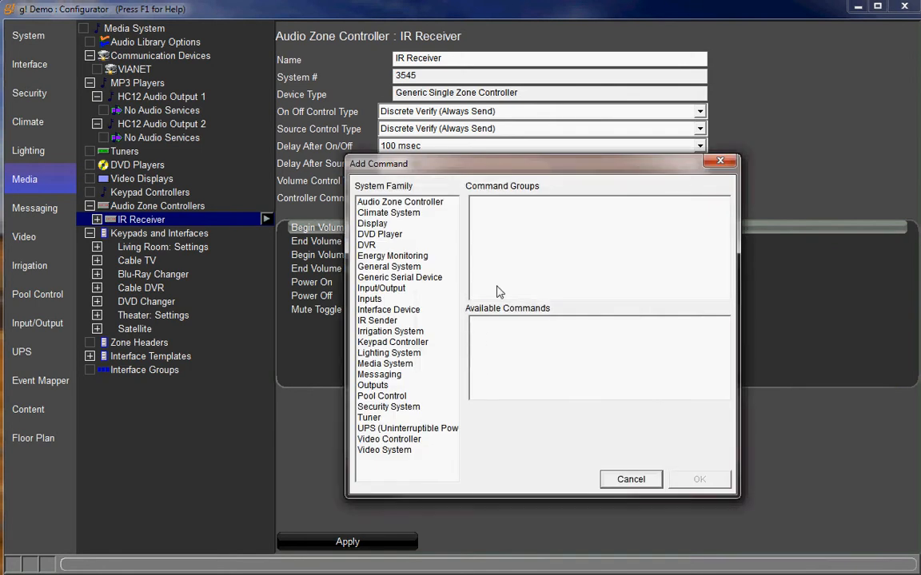
left_click(376, 320)
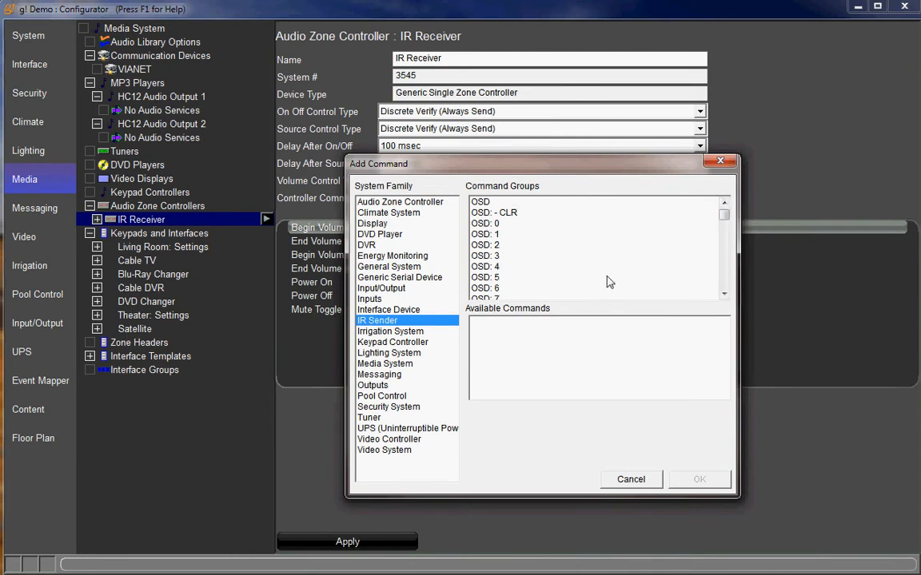
left_click_drag(724, 214, 728, 282)
left_click(548, 289)
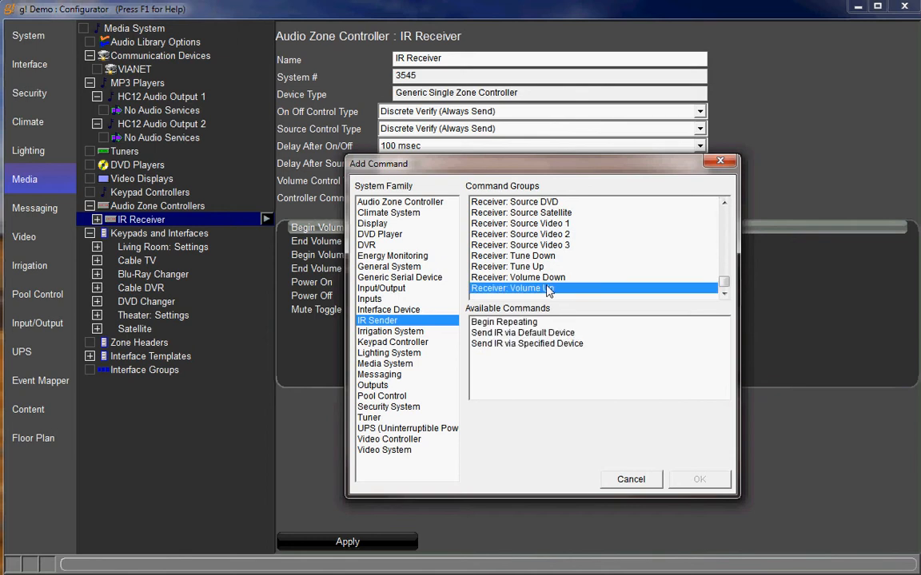
left_click_drag(554, 171, 665, 146)
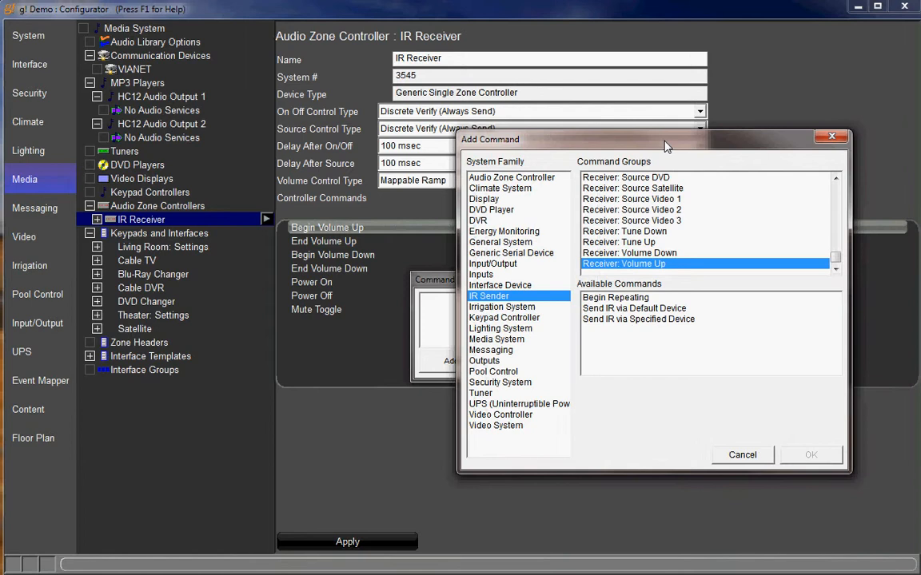
left_click(647, 298)
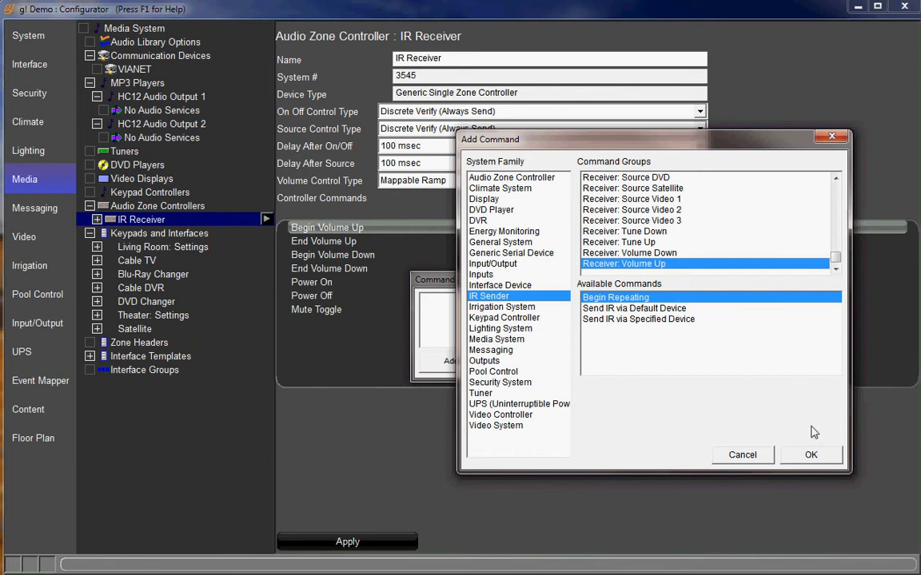
left_click(810, 454)
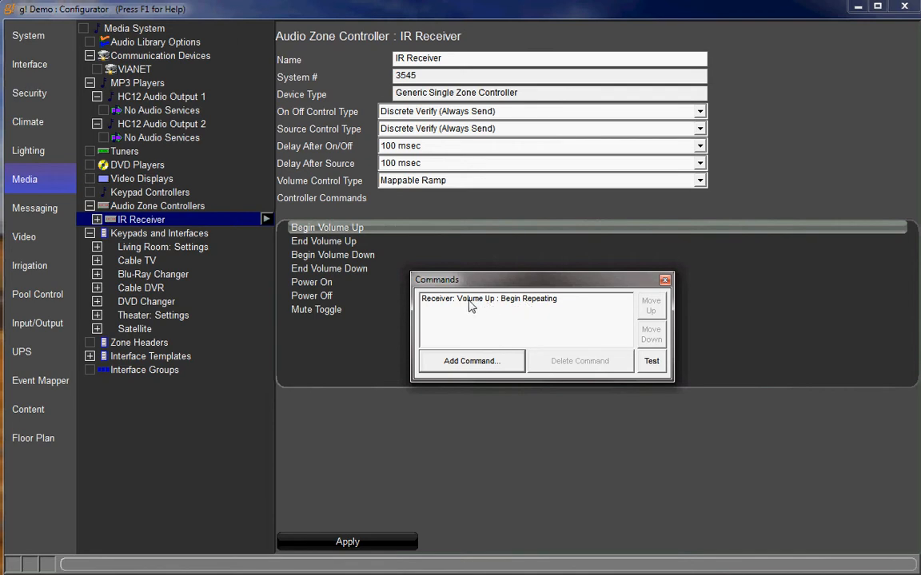
Step: Map the controller's End Volume Up command to the IR Sender group Receiver with Stop Repeating on Default Sender
left_click(346, 244)
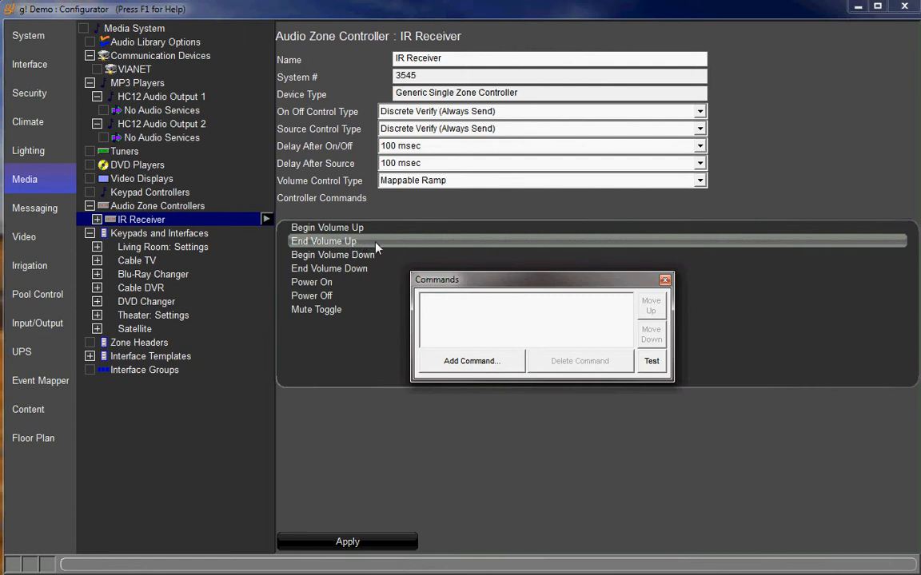
left_click(475, 362)
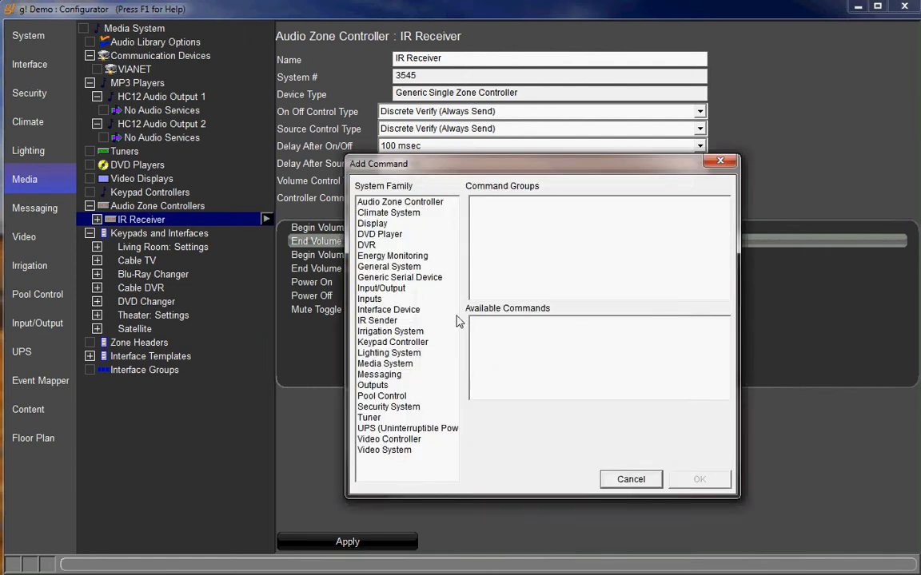
left_click(377, 321)
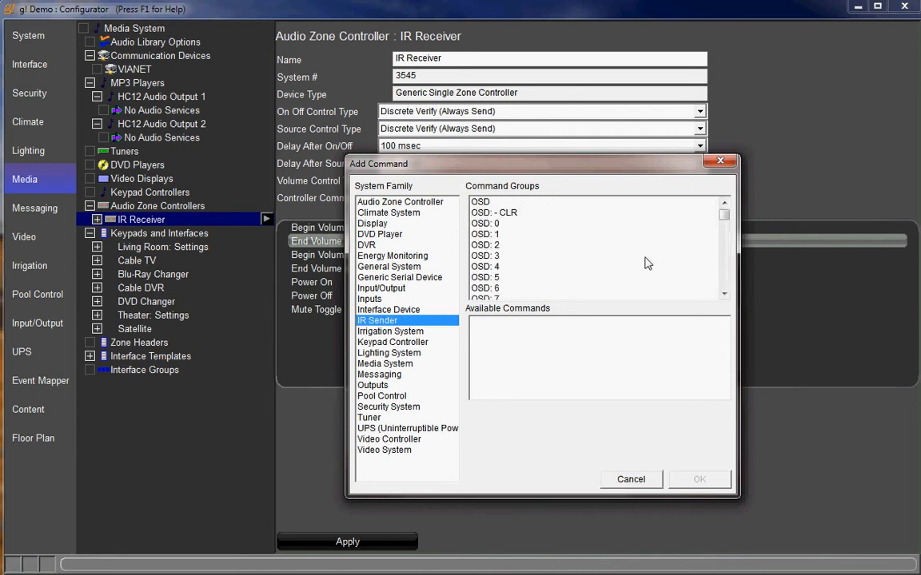
left_click_drag(724, 216, 725, 261)
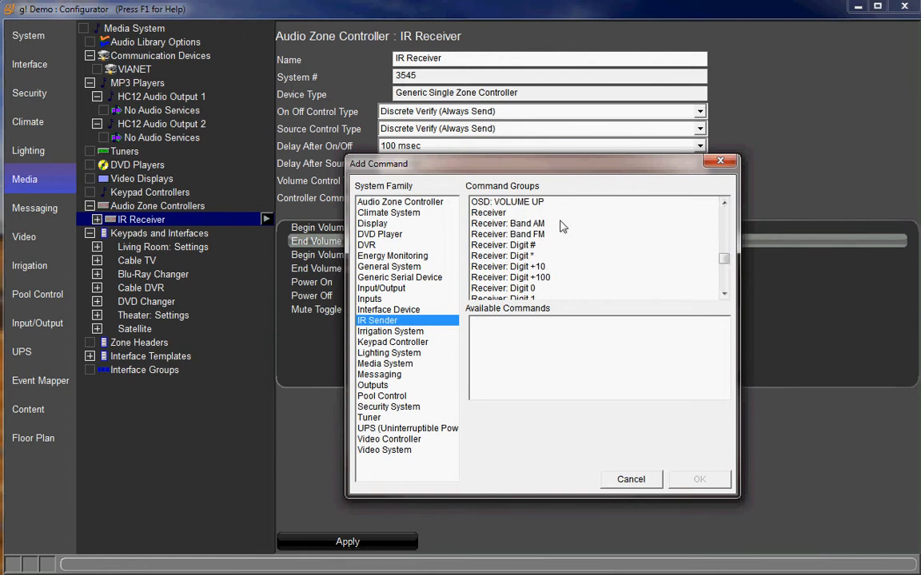
left_click(509, 213)
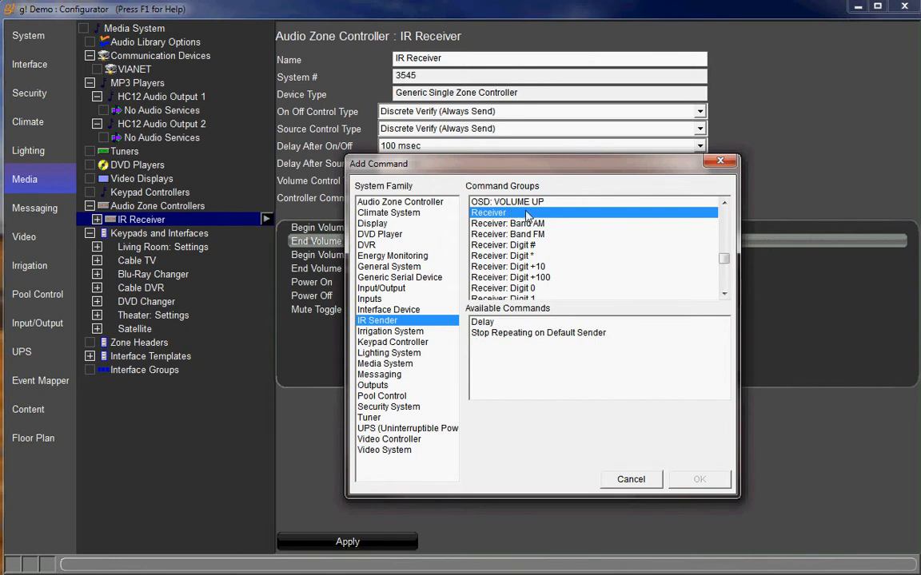
left_click(517, 333)
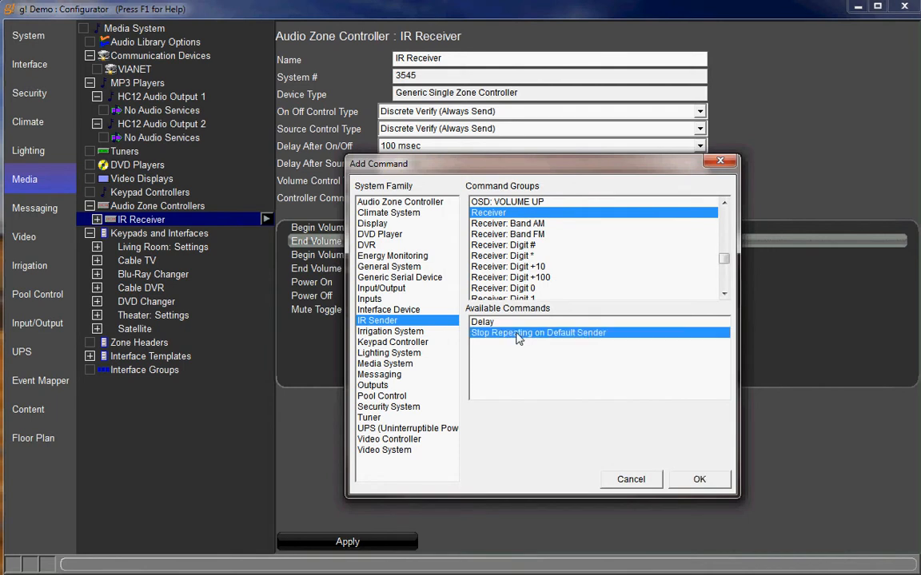
left_click(700, 480)
left_click(600, 248)
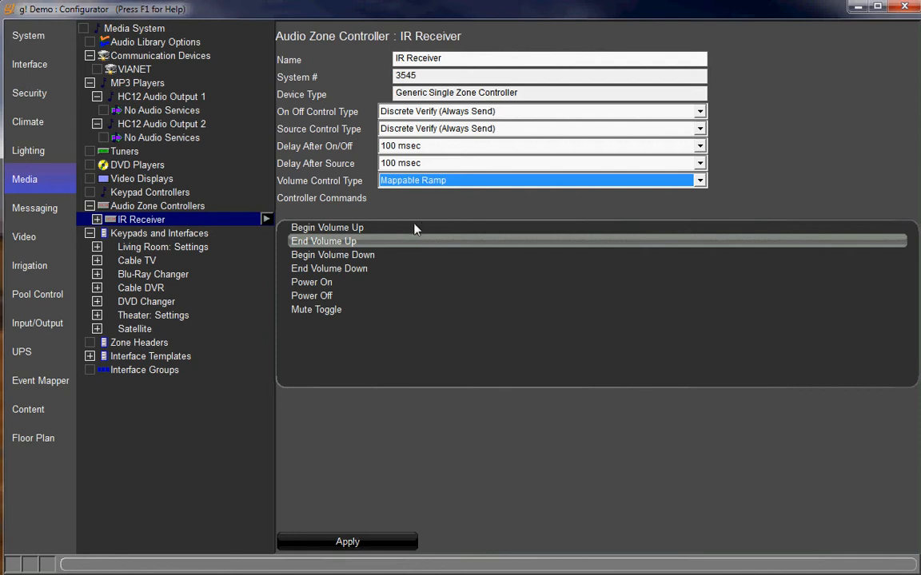
Step: Map the controller's Power On command to the IR Sender command Receiver: Power On with Send IR via Default Device
double_click(352, 255)
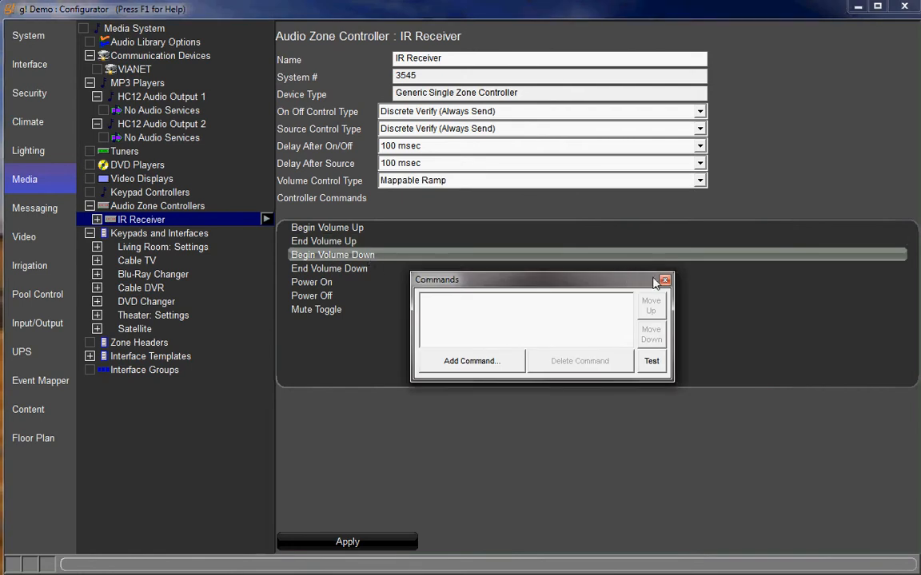
double_click(343, 285)
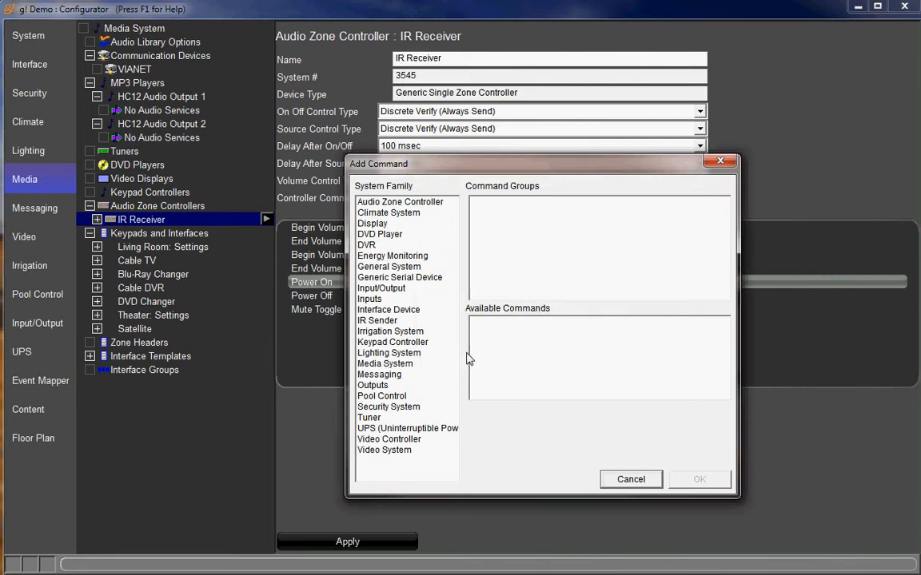
left_click_drag(504, 165, 583, 120)
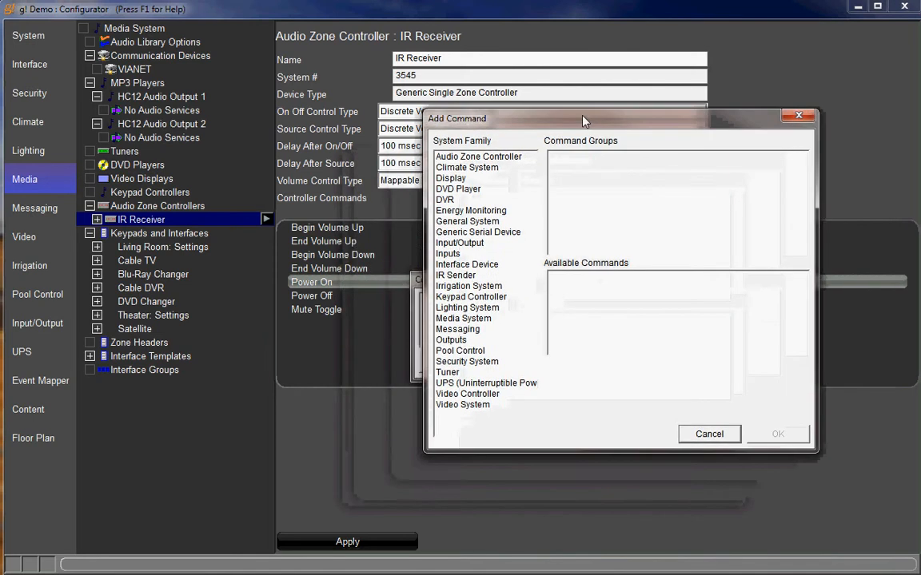
left_click(512, 275)
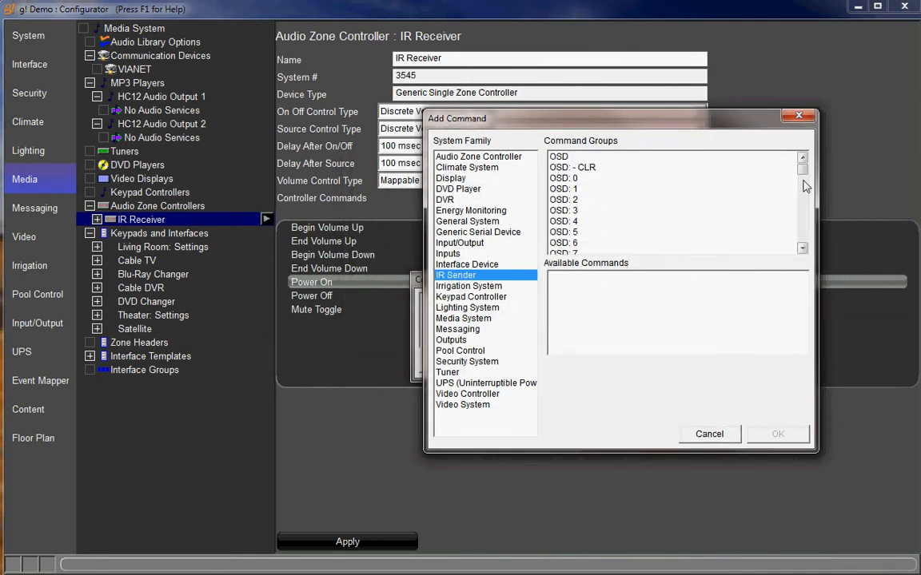
left_click_drag(805, 185, 804, 230)
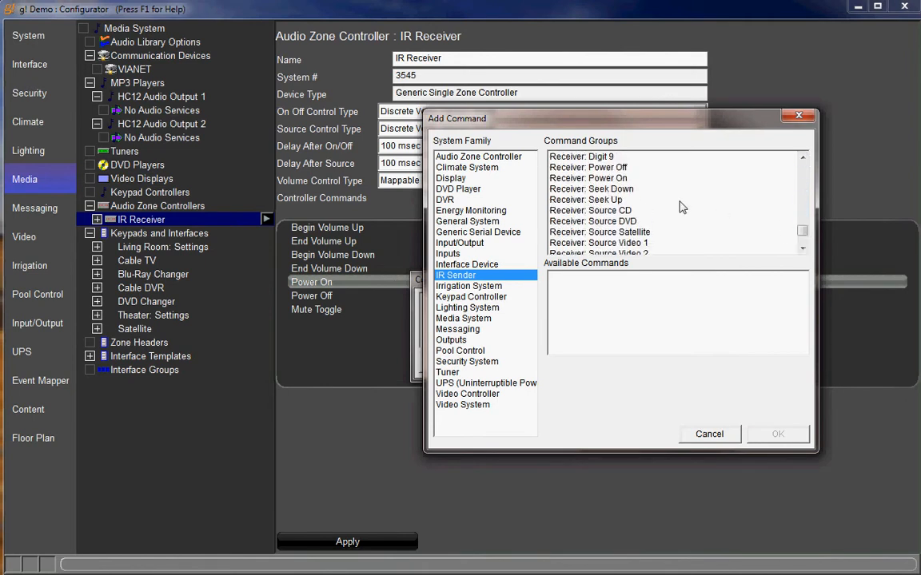
left_click(561, 177)
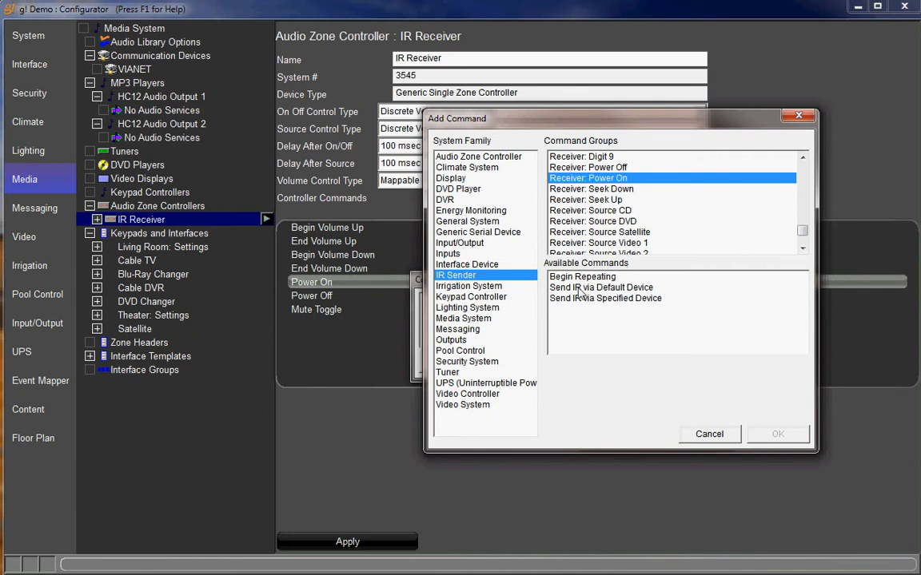
left_click(637, 287)
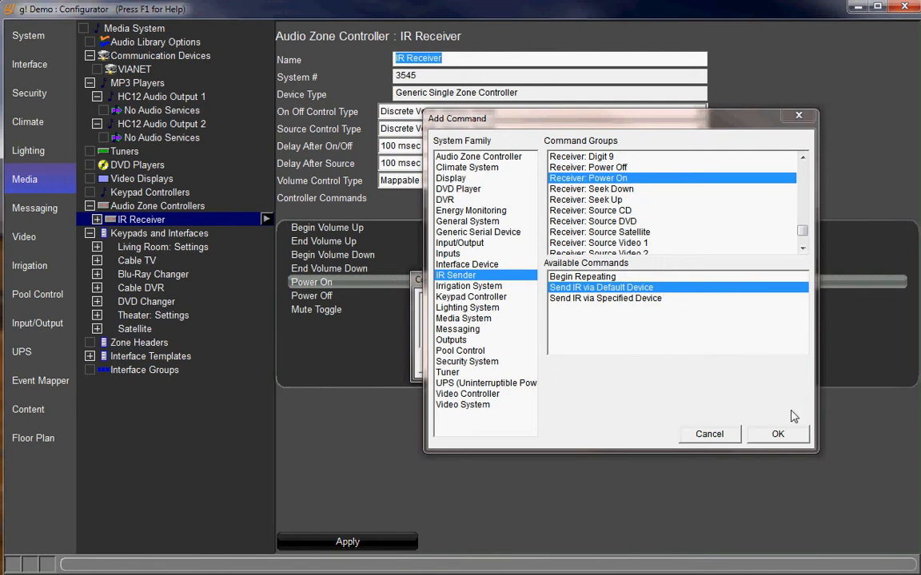
left_click(775, 435)
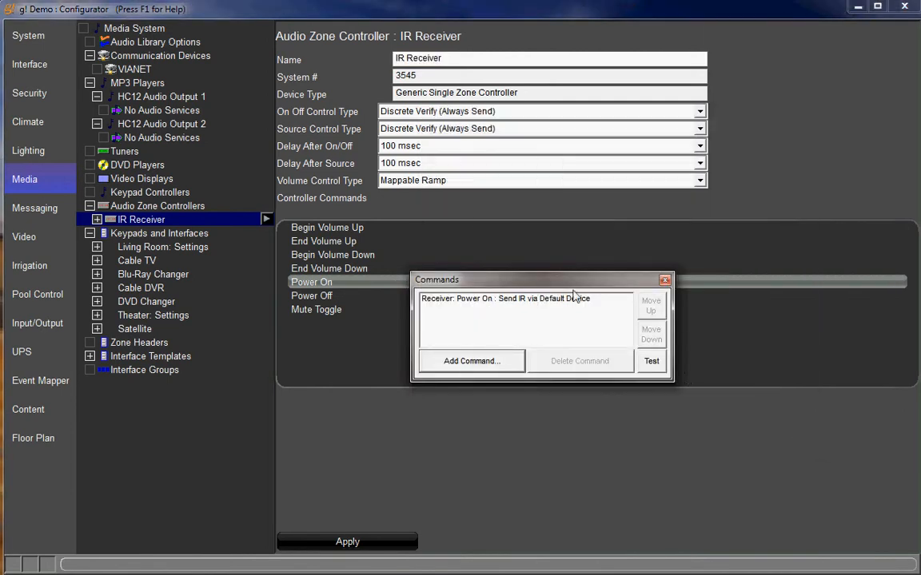
left_click(324, 300)
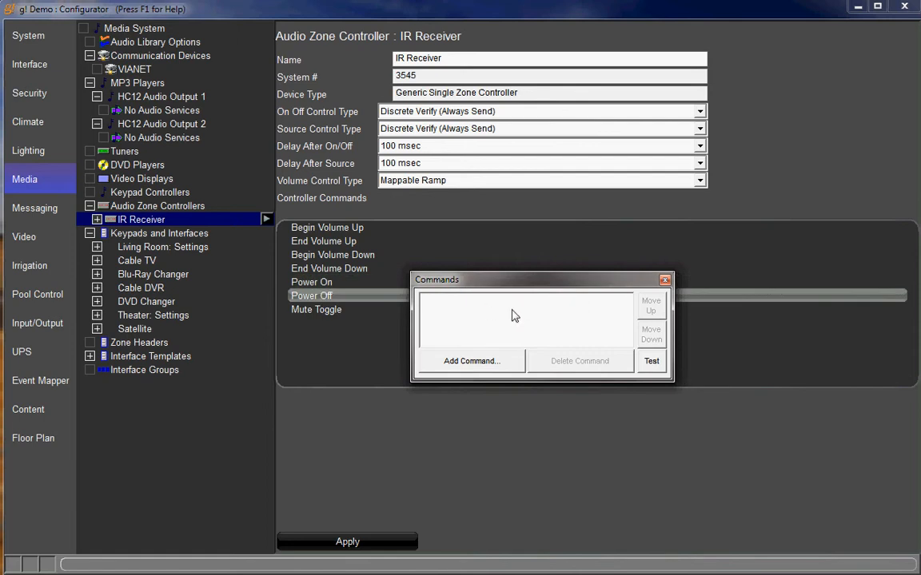
left_click(345, 310)
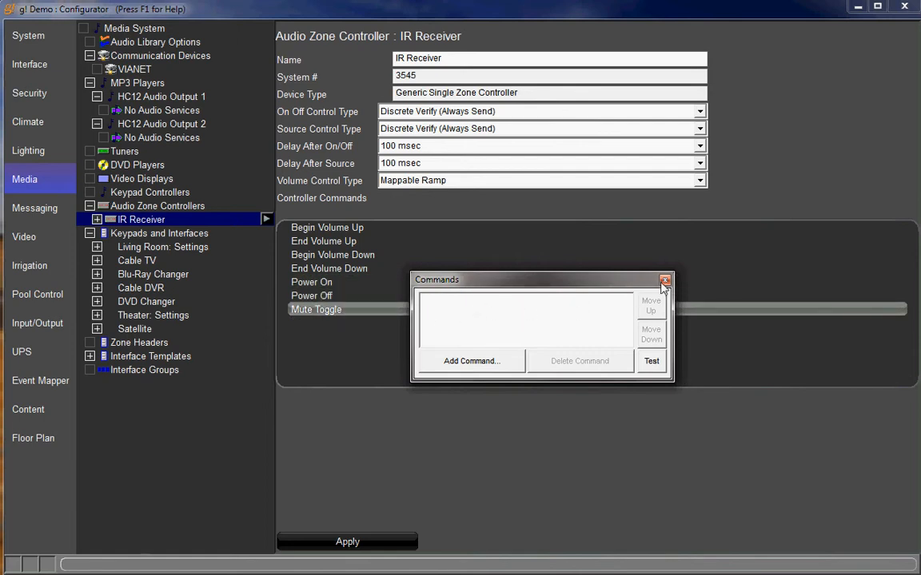
left_click(530, 268)
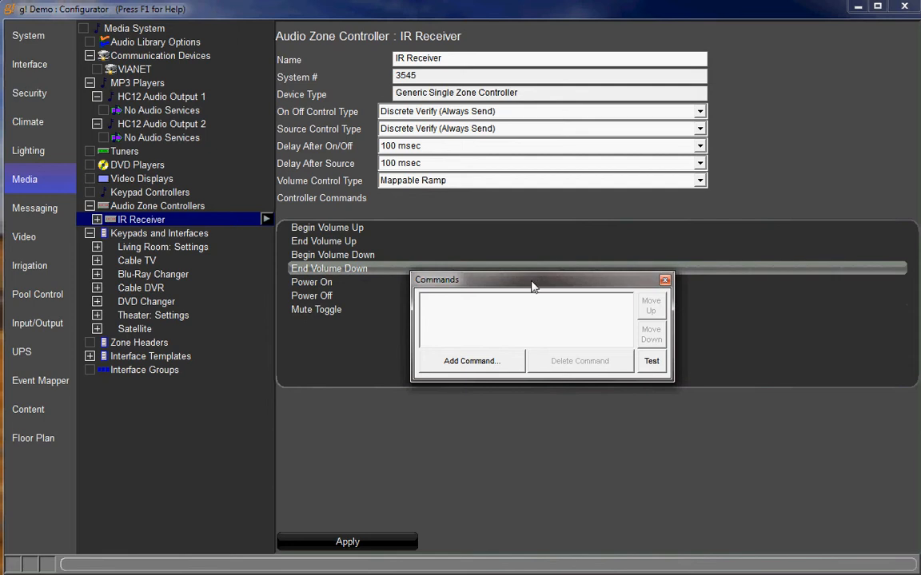
left_click_drag(531, 287, 744, 120)
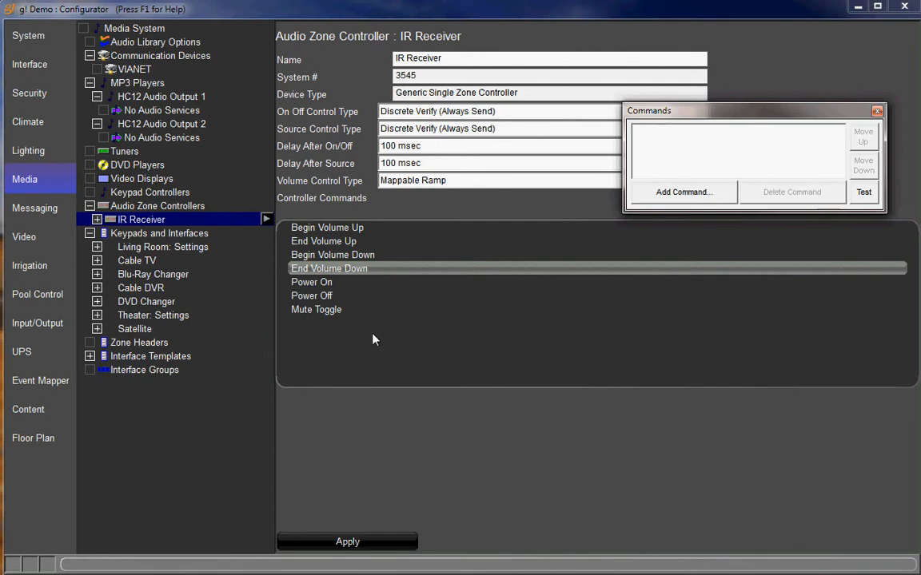
Step: Open Source 01 under the IR Receiver and save the pending controller changes
left_click(96, 220)
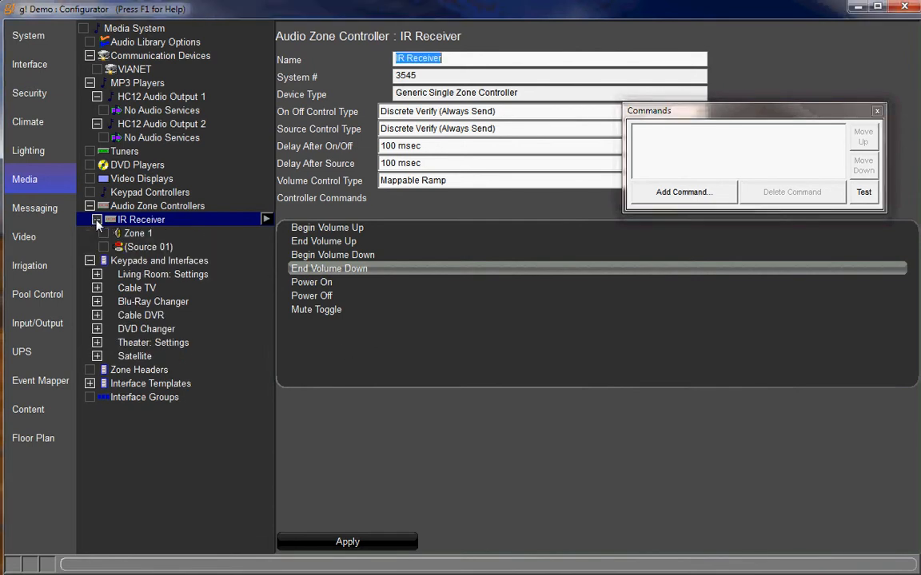
left_click(148, 247)
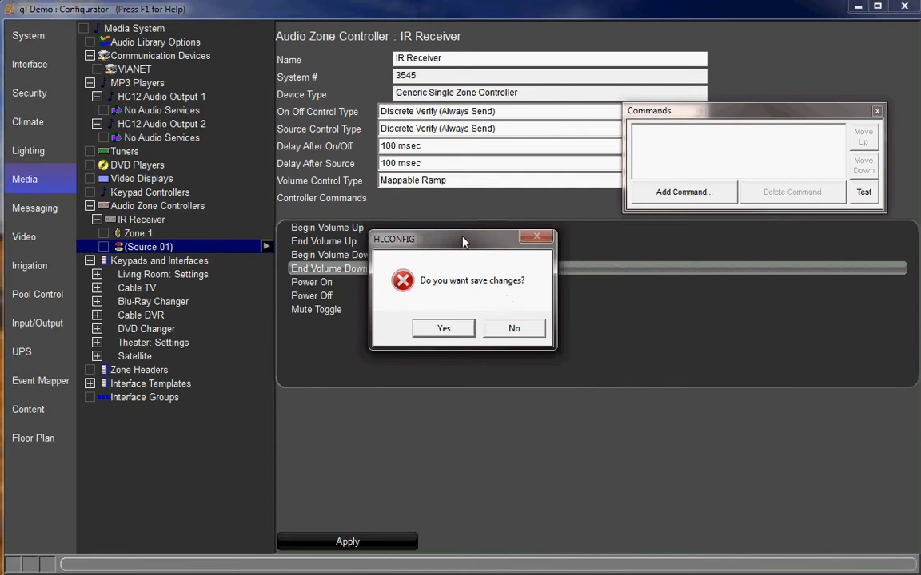
left_click_drag(444, 239, 514, 215)
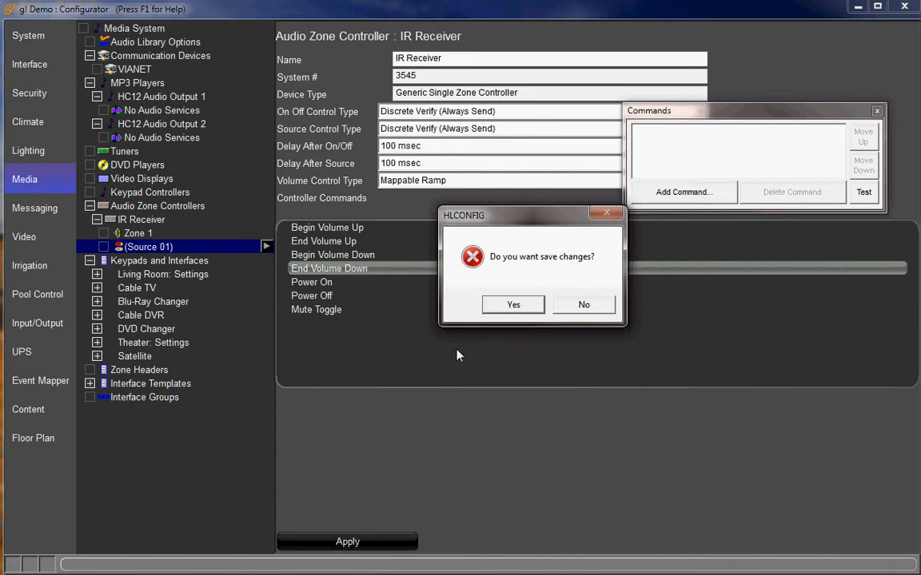
left_click(512, 305)
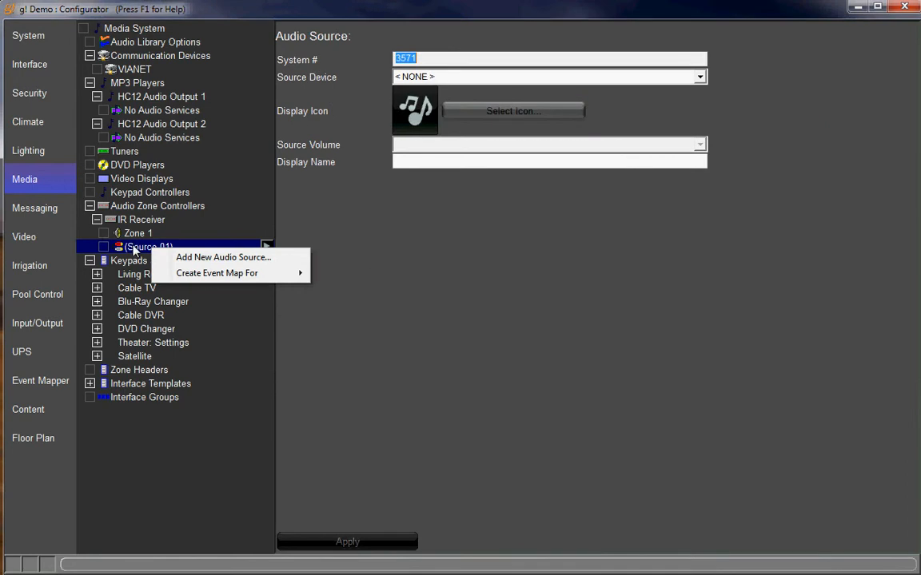
Step: Add a second audio source to the IR Receiver, keeping the default name New Source
left_click(231, 257)
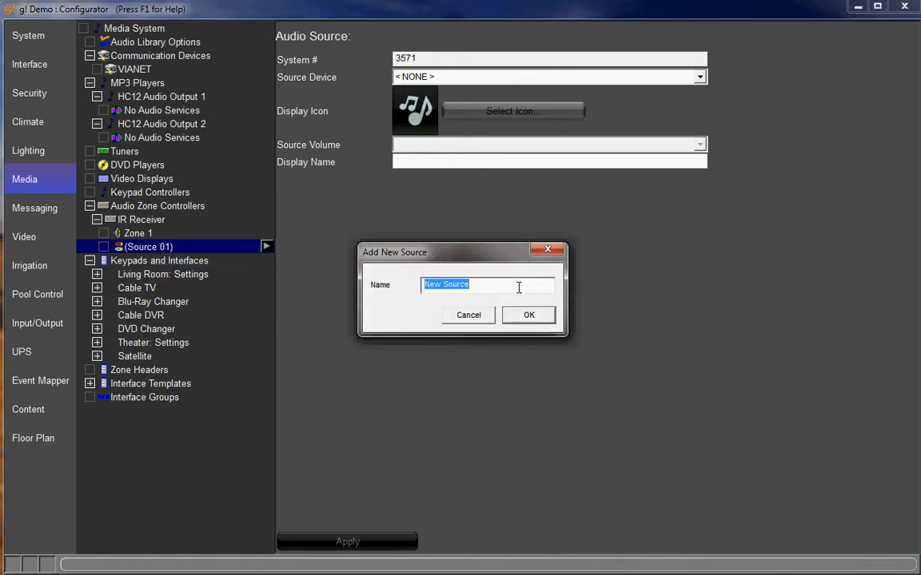
left_click(527, 316)
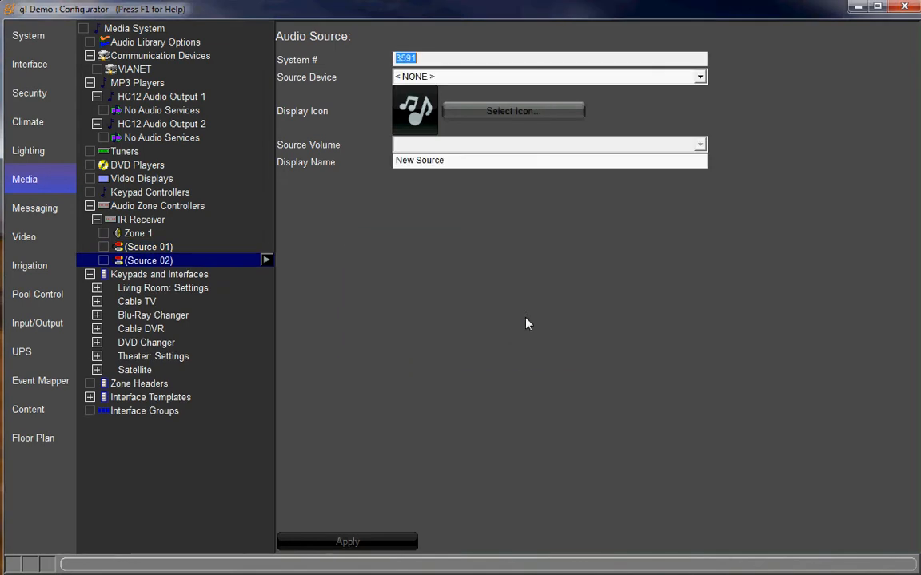
right_click(162, 260)
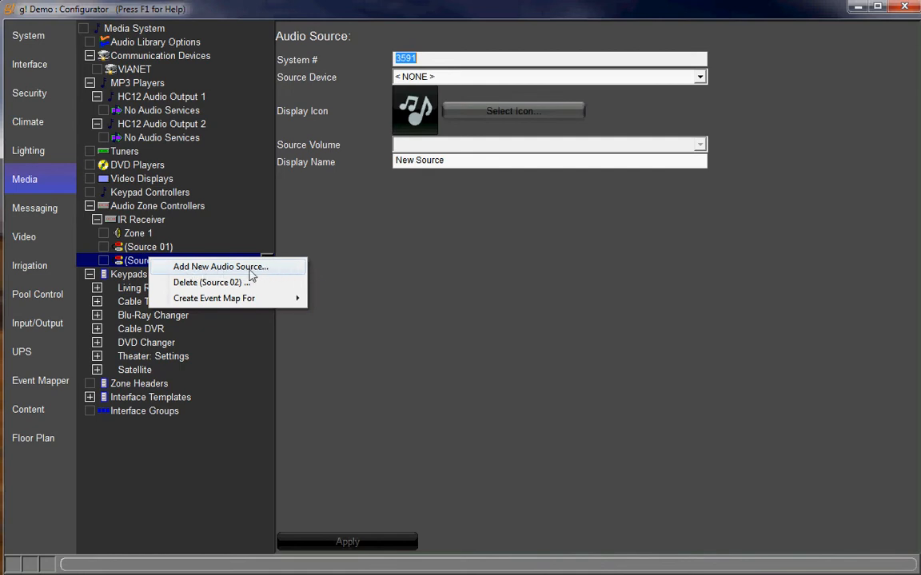
left_click(411, 308)
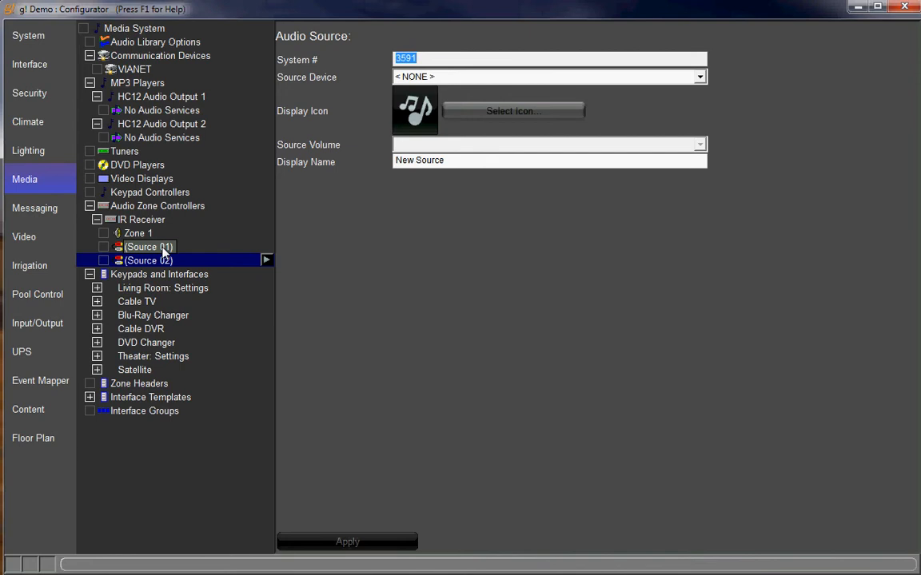
Step: Set Source 01's source device to Interface: Cable TV and apply the change
left_click(150, 247)
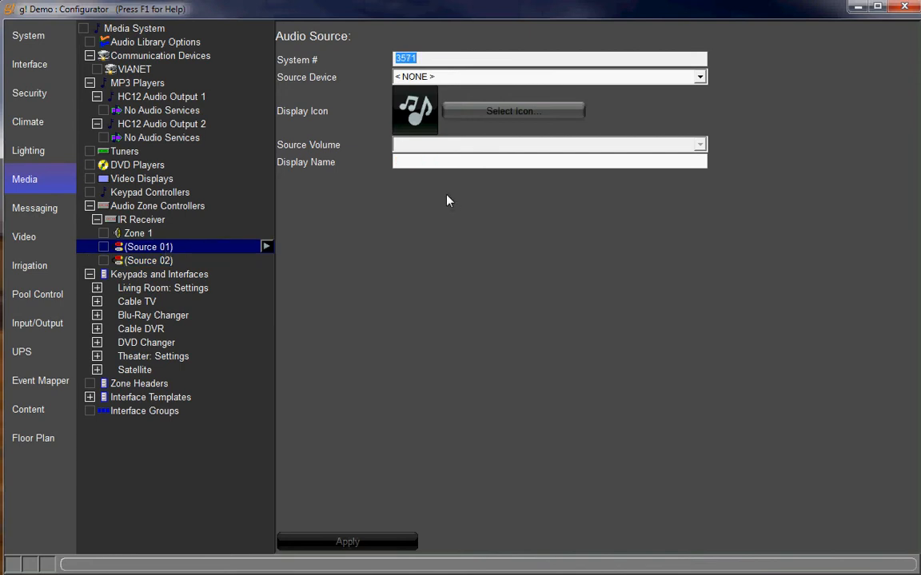
left_click(700, 78)
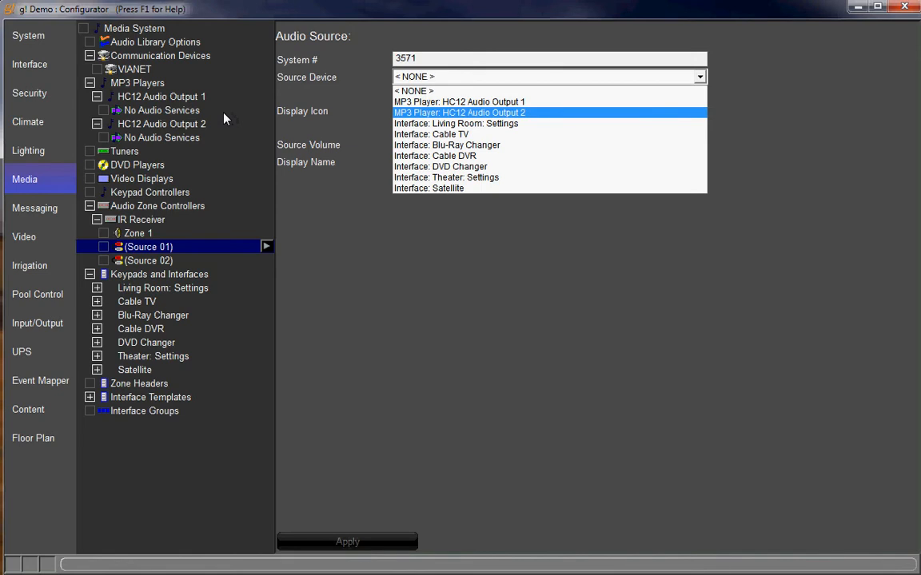
key("Down")
key("Down")
key("Down")
key("Down")
key("Down")
key("Down")
key("Down")
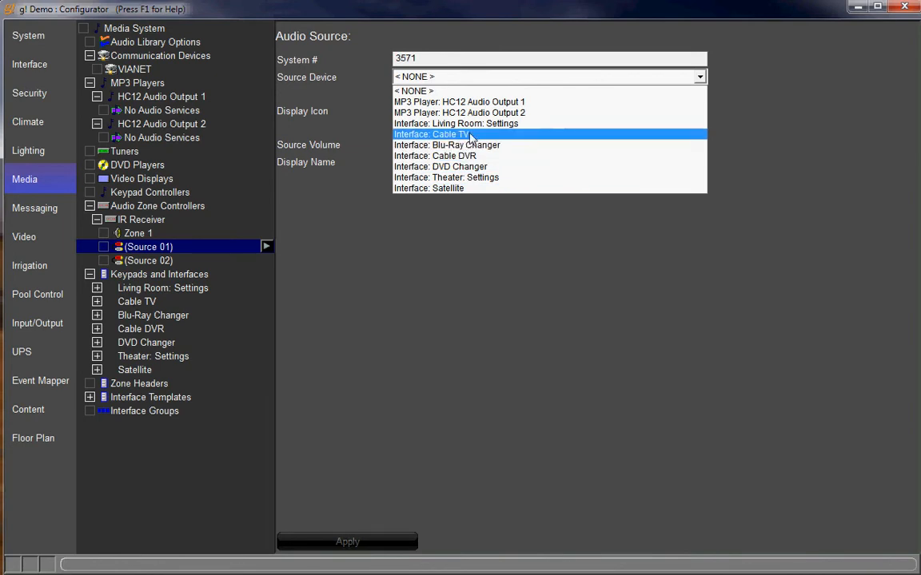
left_click(424, 134)
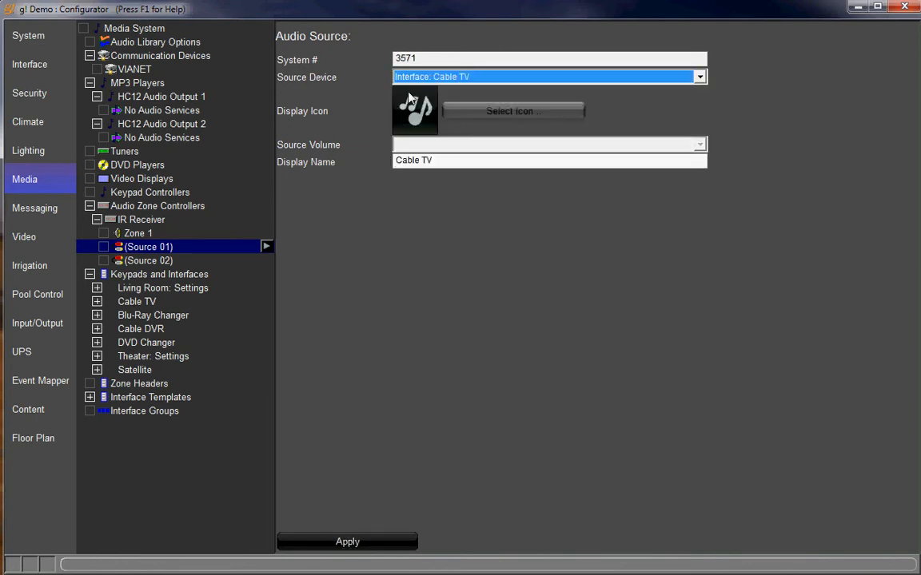
left_click(348, 541)
Step: Set Source 02's source device to Interface: DVD Changer and apply the change
left_click(143, 261)
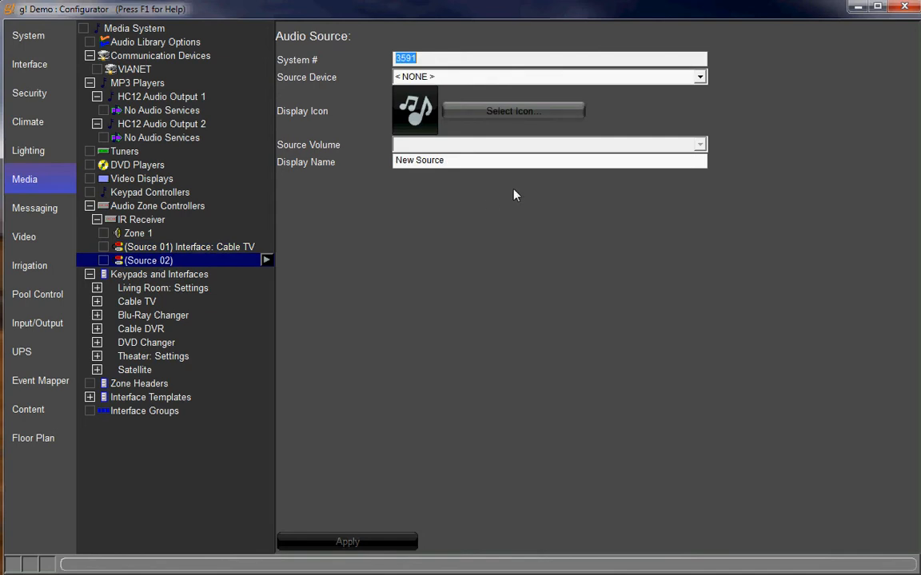
left_click(689, 76)
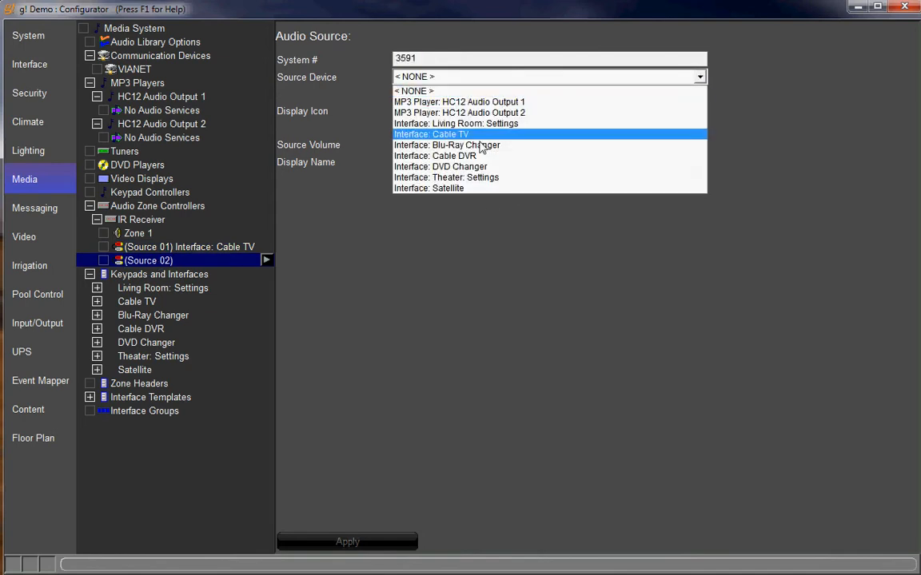
left_click(465, 168)
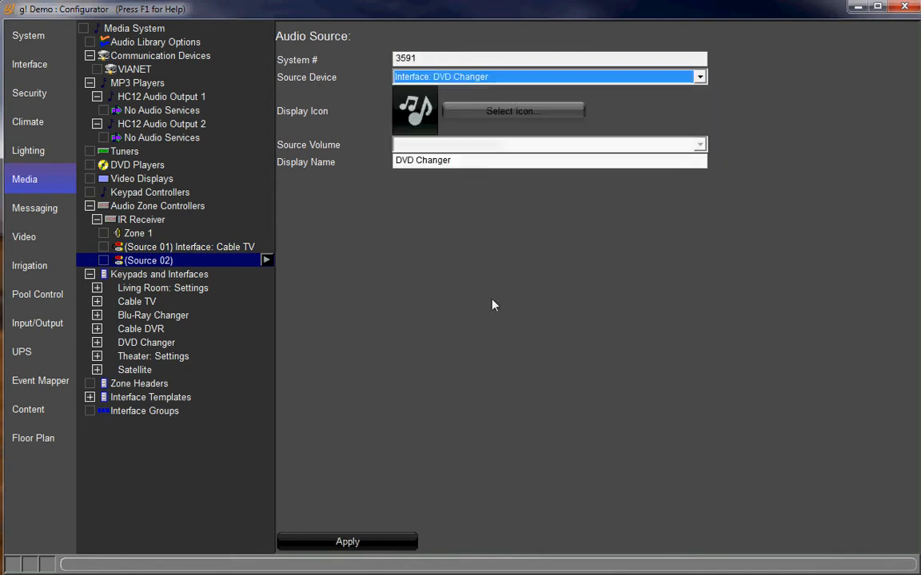
left_click(359, 542)
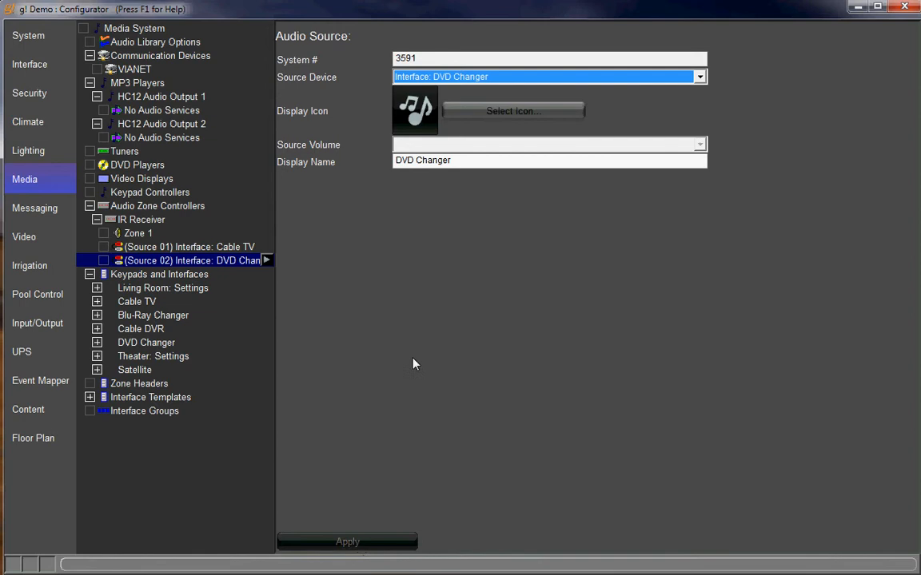
Step: Map the IR Receiver's Interface: Cable TV command to the IR Sender command Receiver: Source Satellite, sent via the default device
left_click(160, 223)
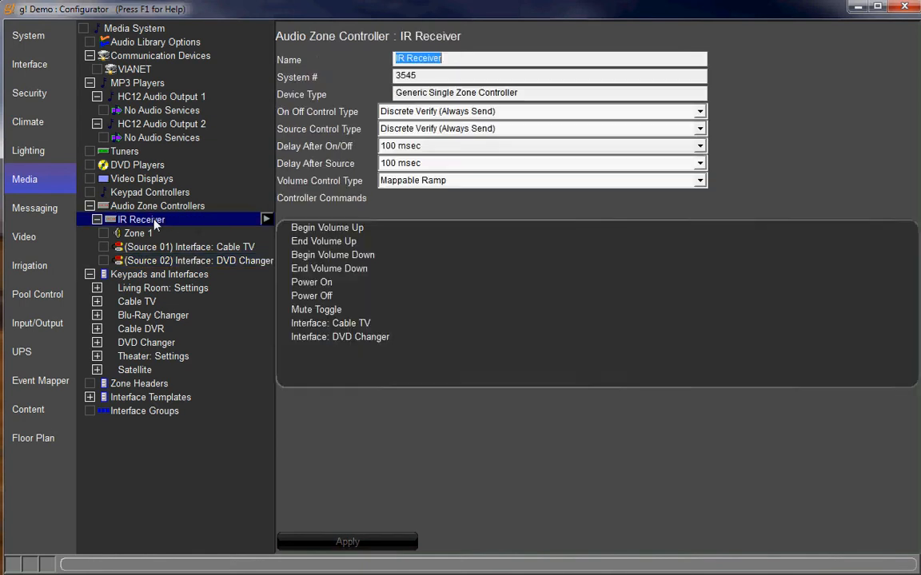
left_click(340, 324)
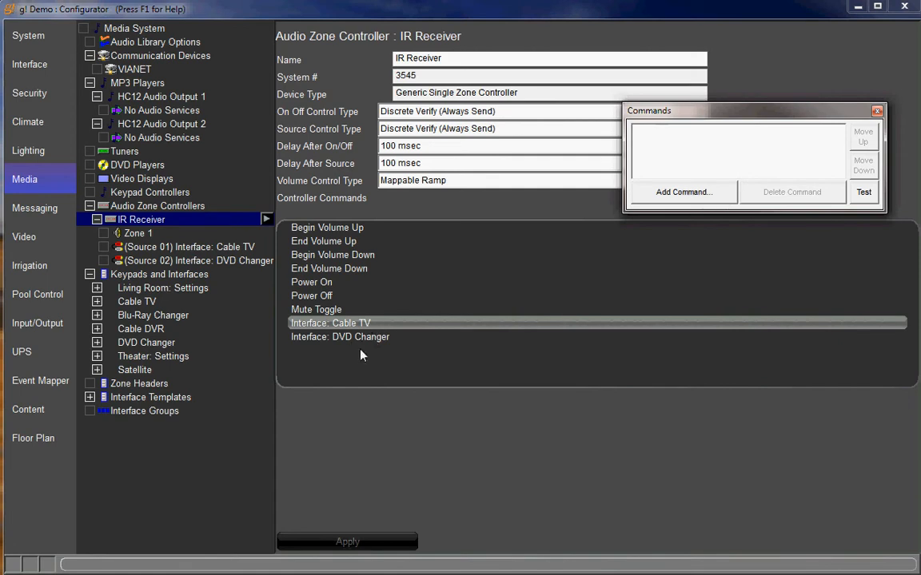
left_click_drag(727, 112, 706, 162)
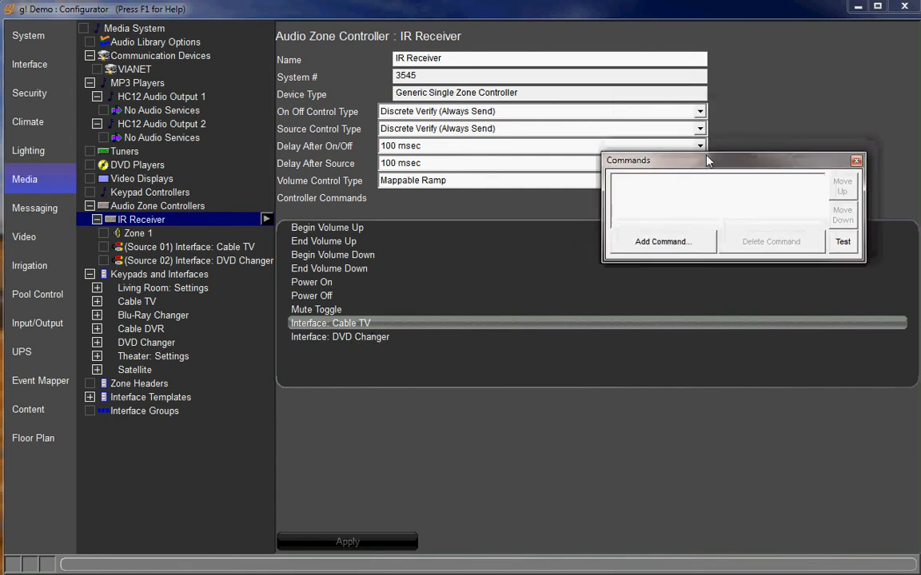
left_click(655, 242)
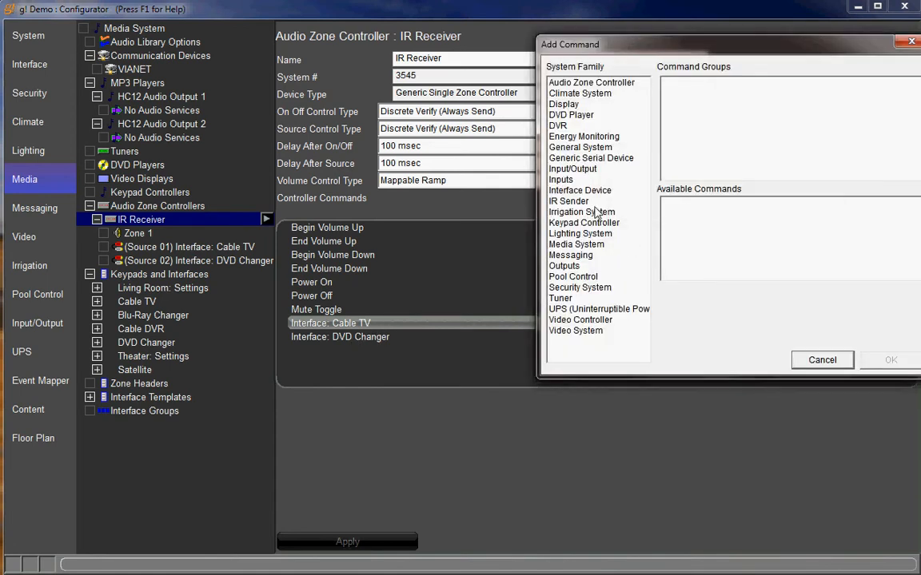
left_click(569, 201)
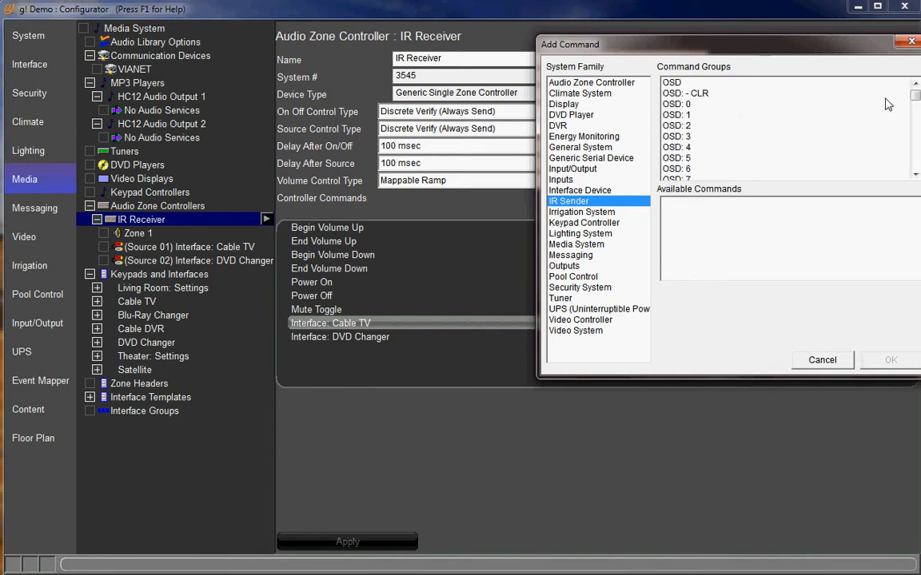
scroll(823, 110, "down", 8)
scroll(787, 128, "down", 12)
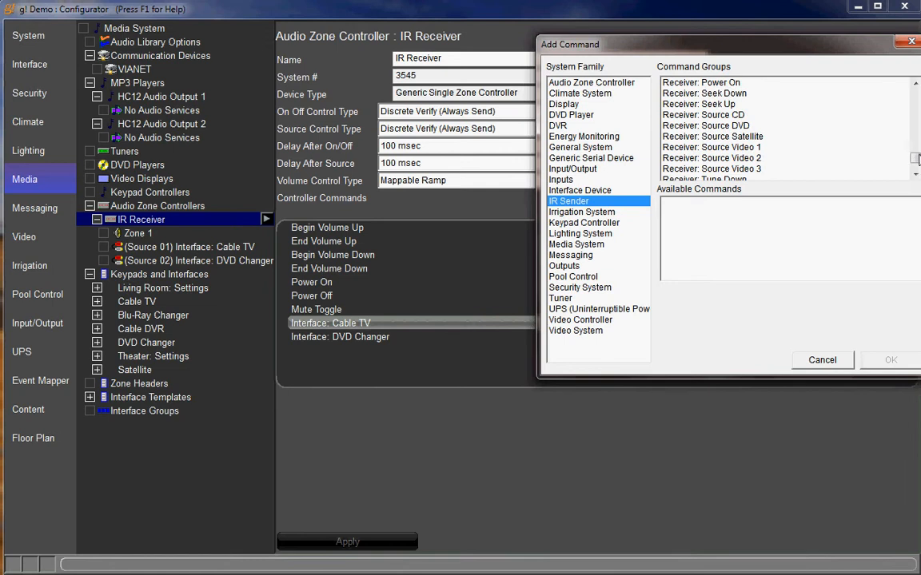
left_click(695, 137)
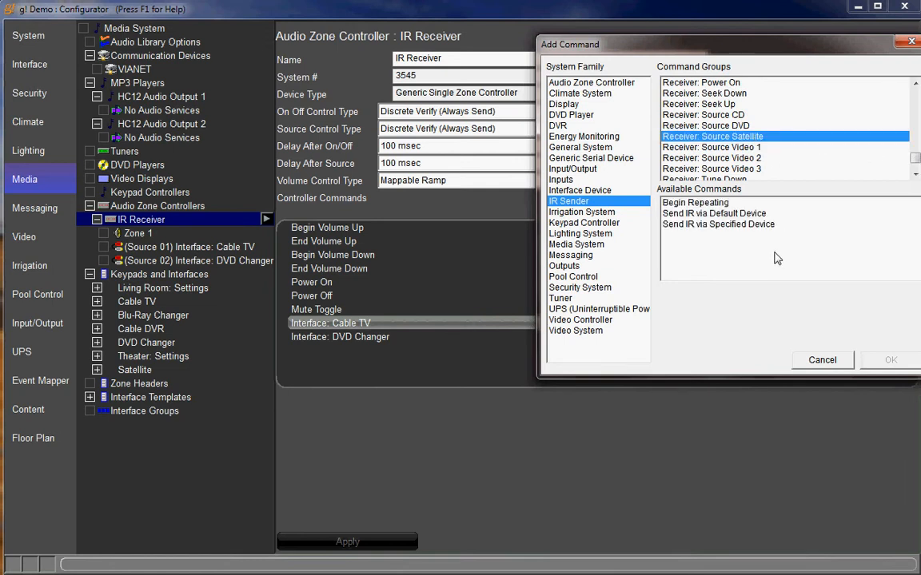
left_click(712, 214)
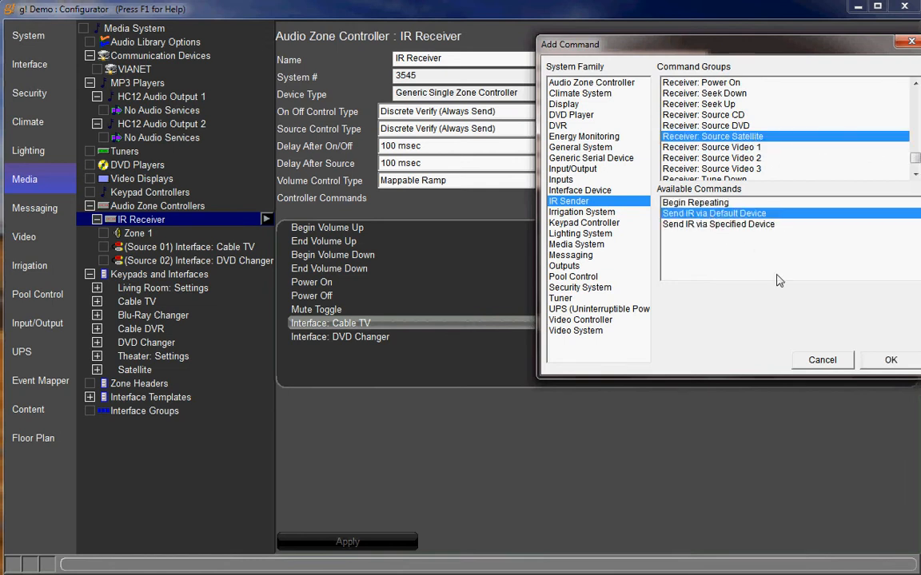
left_click(890, 359)
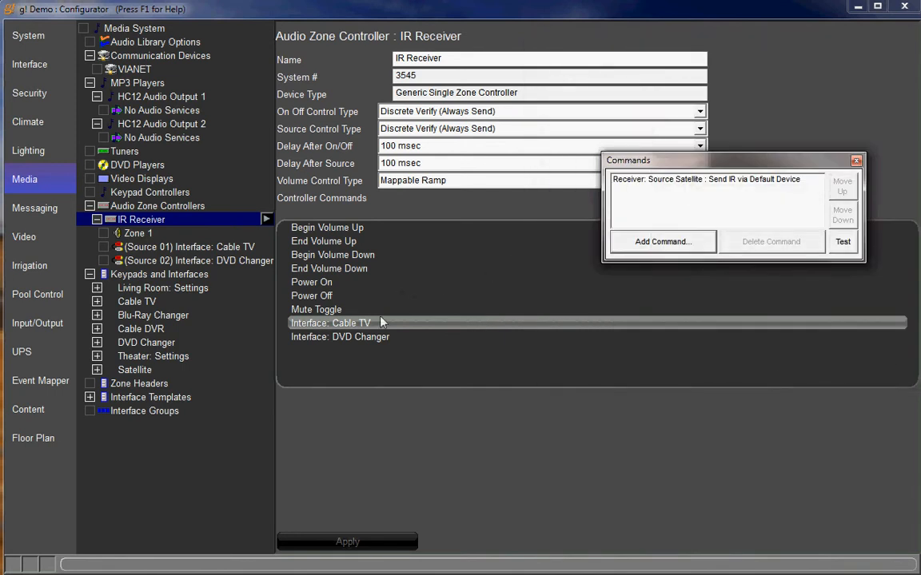
Step: Map the Interface: DVD Changer command to the IR Sender command Receiver: Source DVD, sent via the default device, and close the command list
left_click(363, 339)
left_click(657, 241)
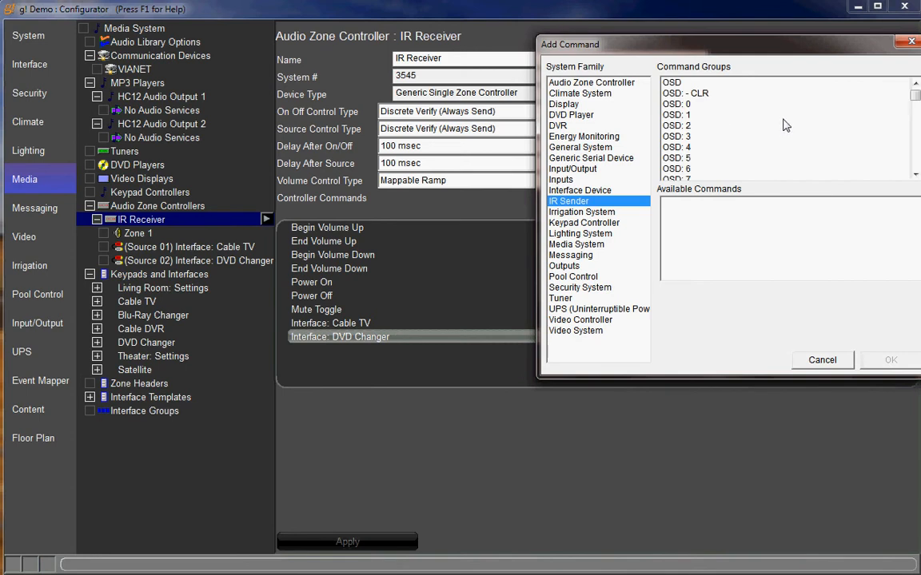
left_click(782, 118)
left_click_drag(916, 99, 854, 162)
left_click(680, 147)
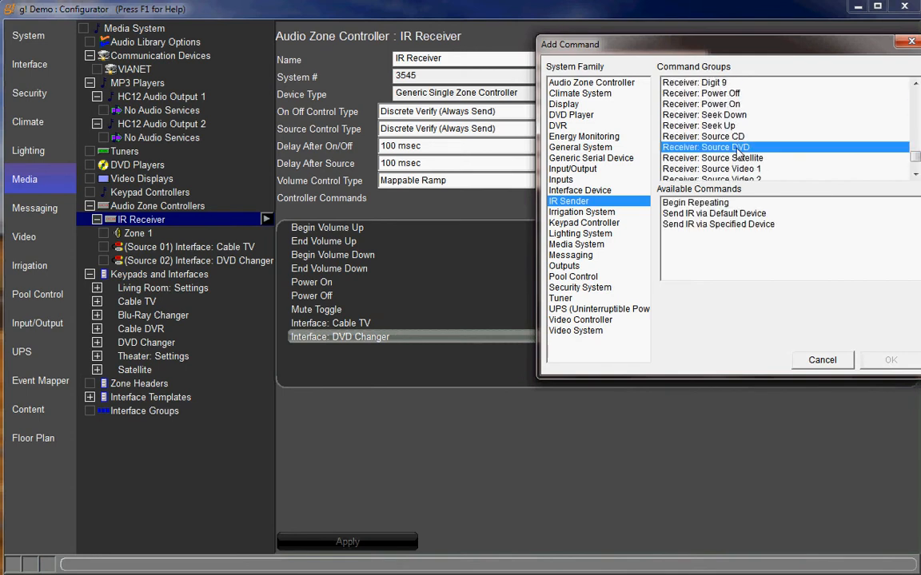
left_click(704, 213)
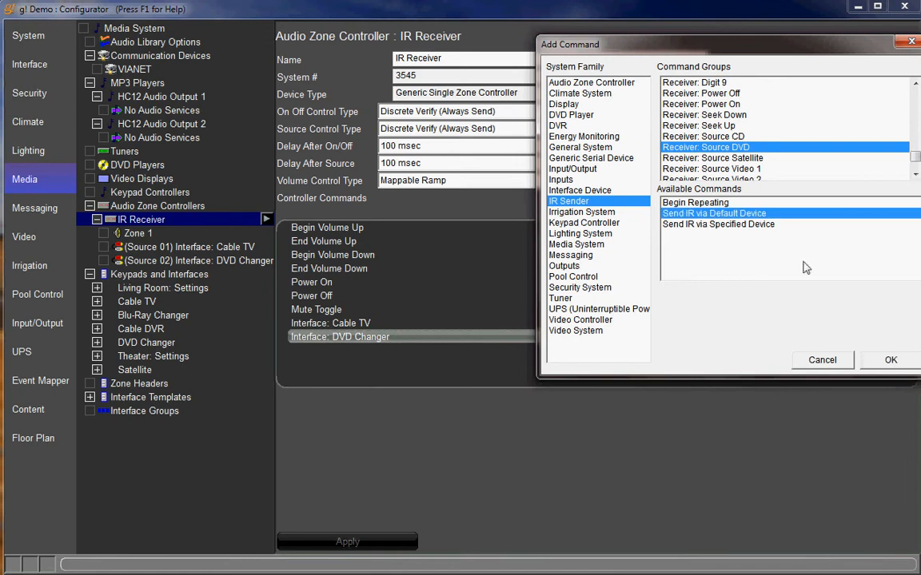
left_click(891, 359)
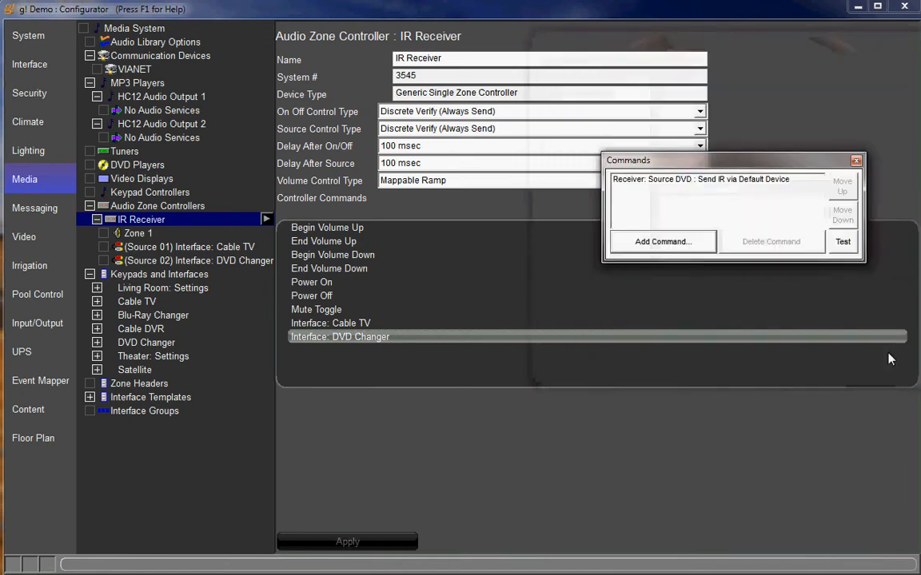
left_click(856, 161)
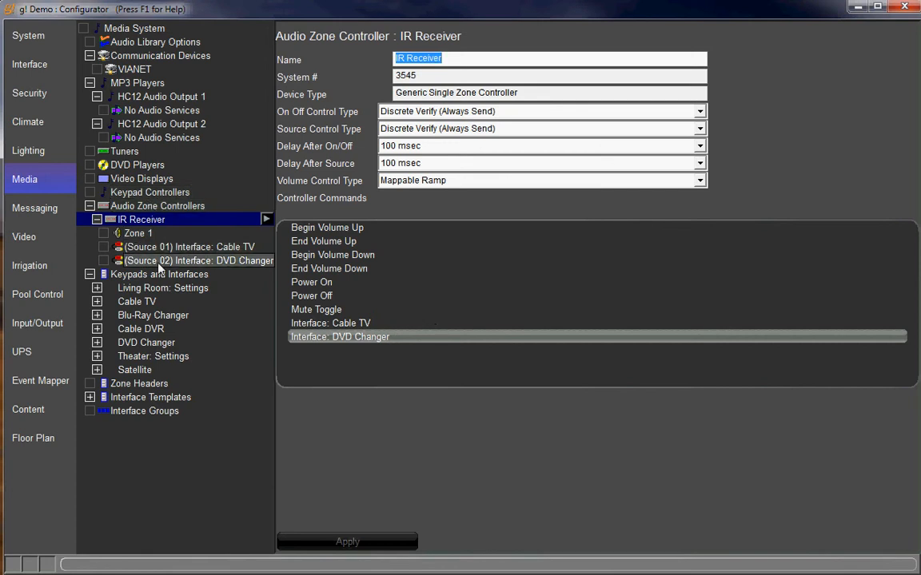
Step: Review Zone 1's settings and open the Media System tab configuration of the Windows touch screen
left_click(148, 234)
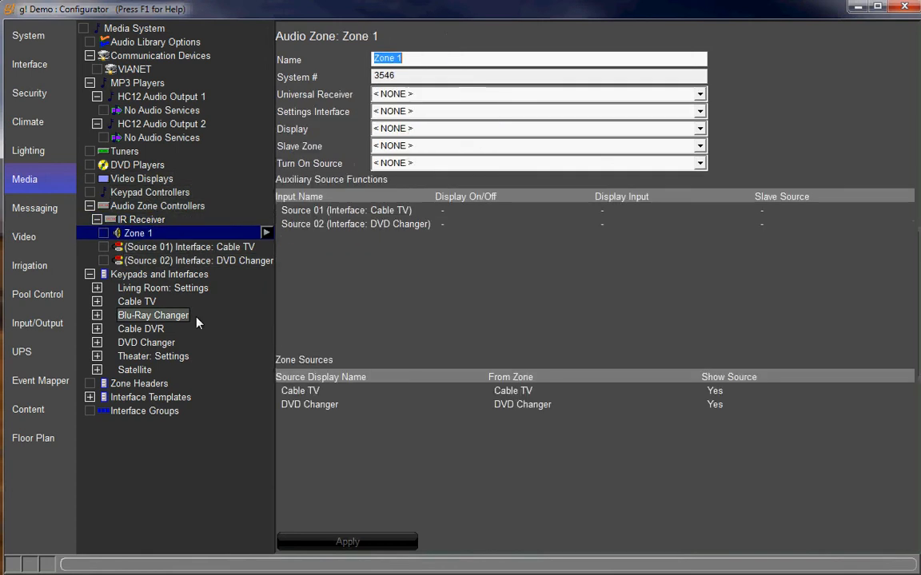
left_click(52, 65)
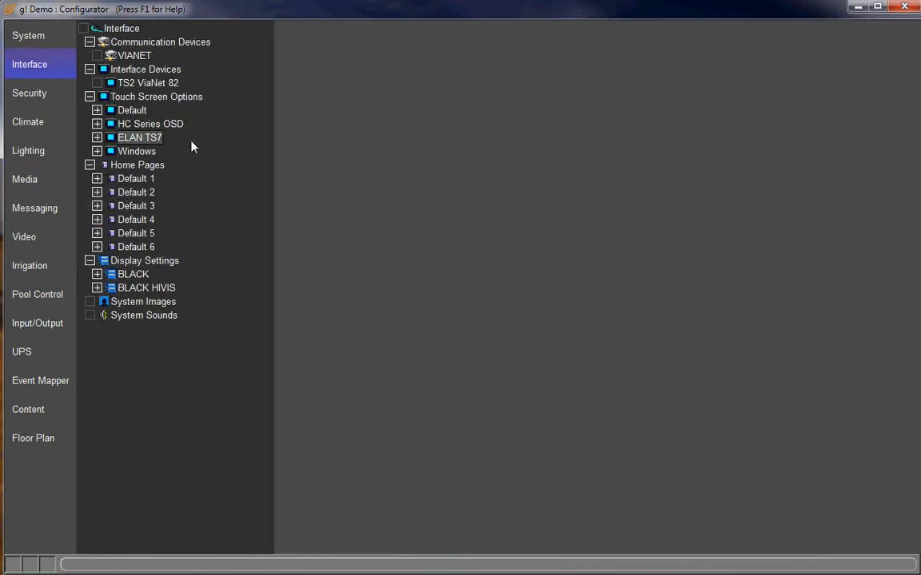
left_click(97, 152)
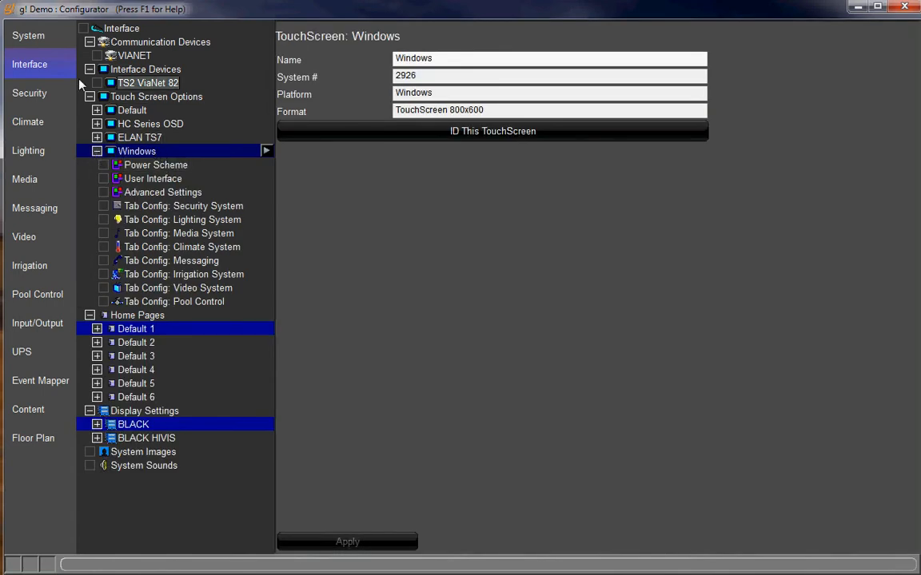
left_click(157, 233)
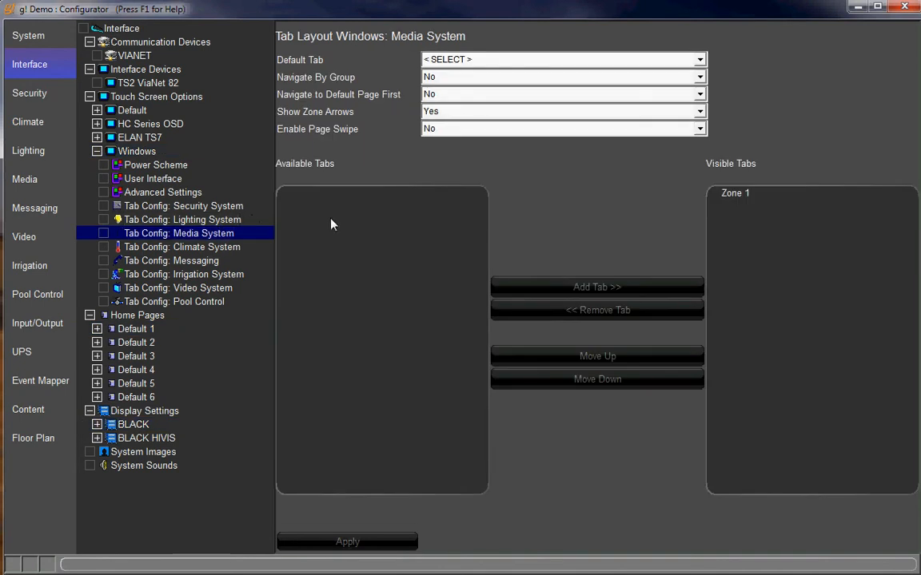
Step: Remove Zone 1 from the visible Media System tabs, add it back and apply the tab layout
left_click(797, 200)
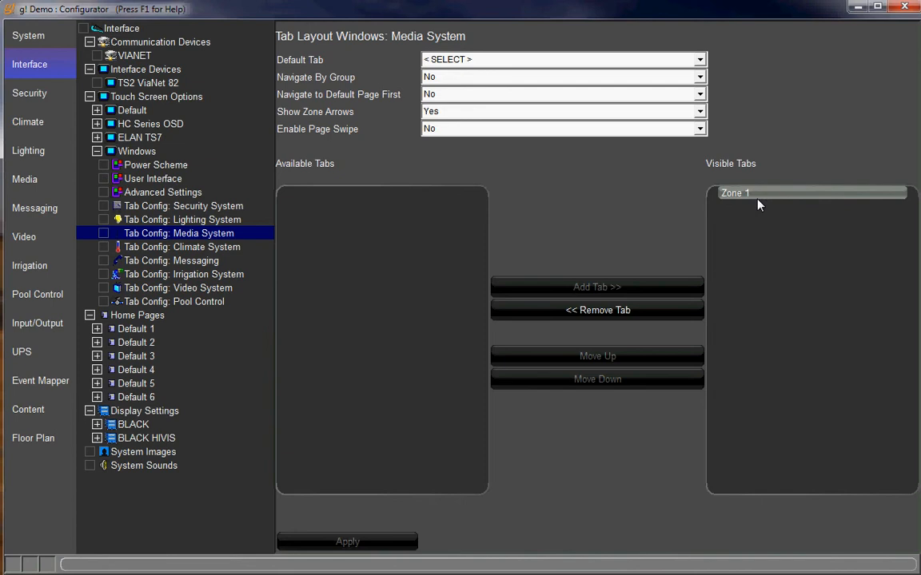
left_click(595, 310)
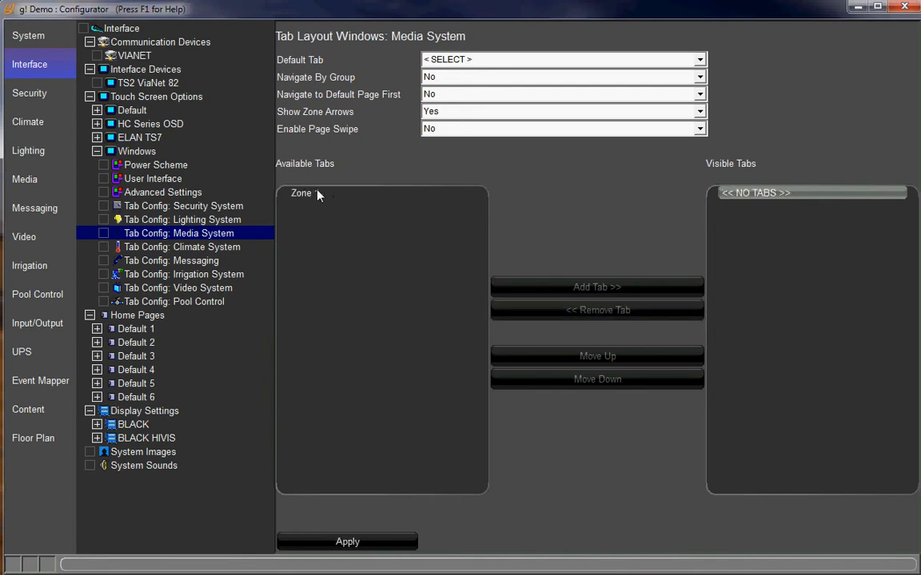
left_click(319, 196)
left_click(596, 288)
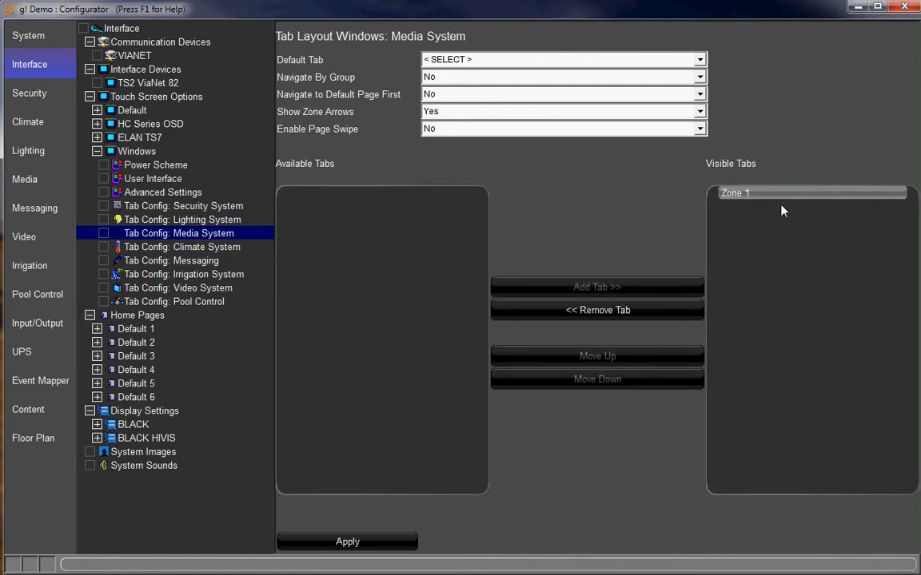
left_click(370, 543)
left_click(700, 60)
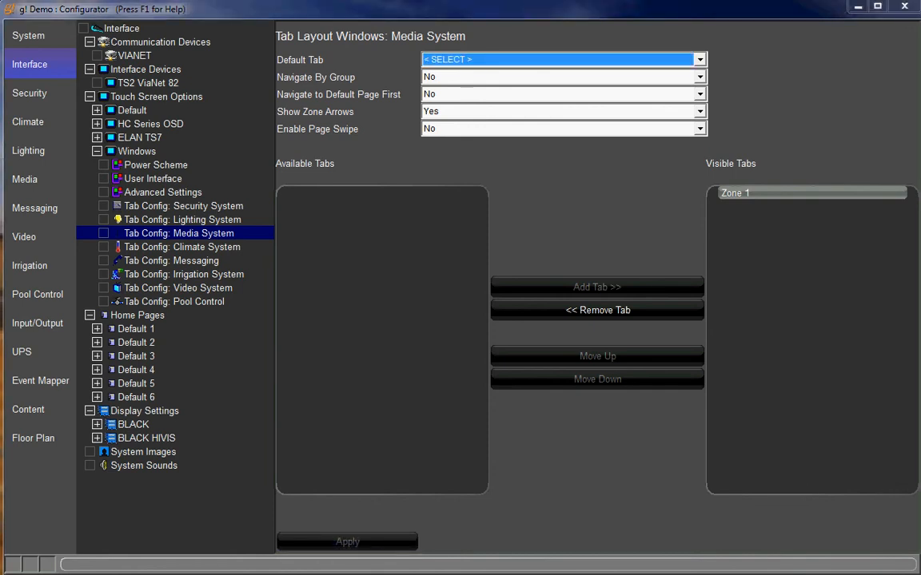
Step: Switch to the g! Demo viewer and test Zone 1 by changing its source to DVD Changer and raising the volume
left_click_drag(412, 108, 421, 58)
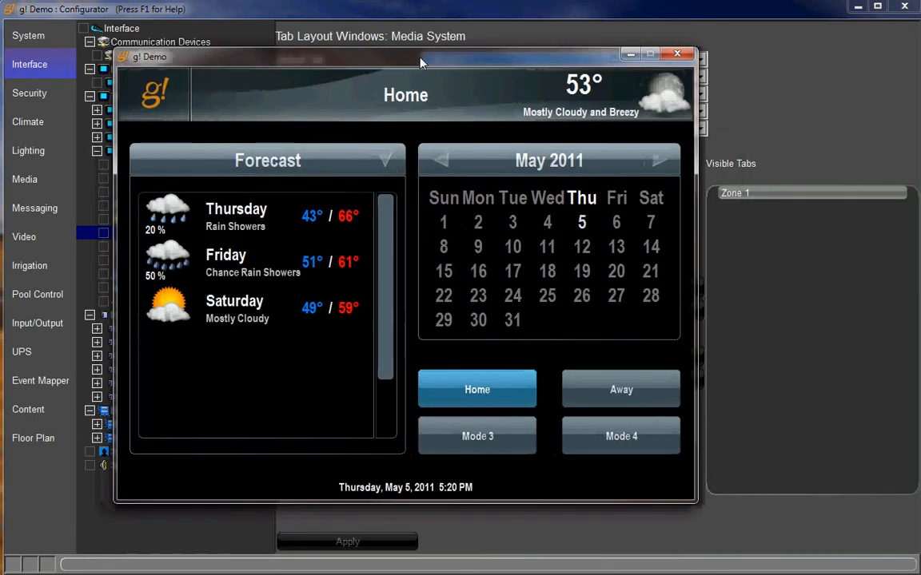
left_click(170, 96)
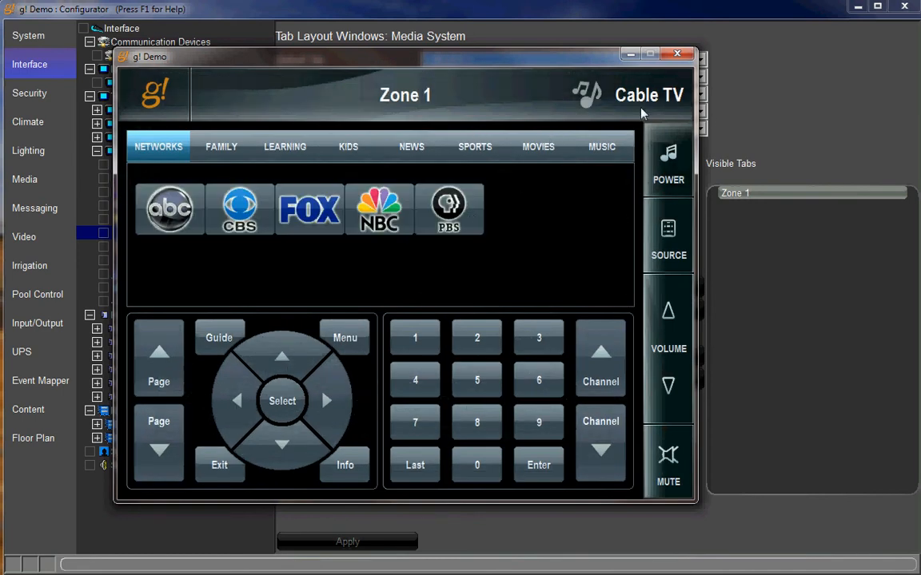
left_click(670, 244)
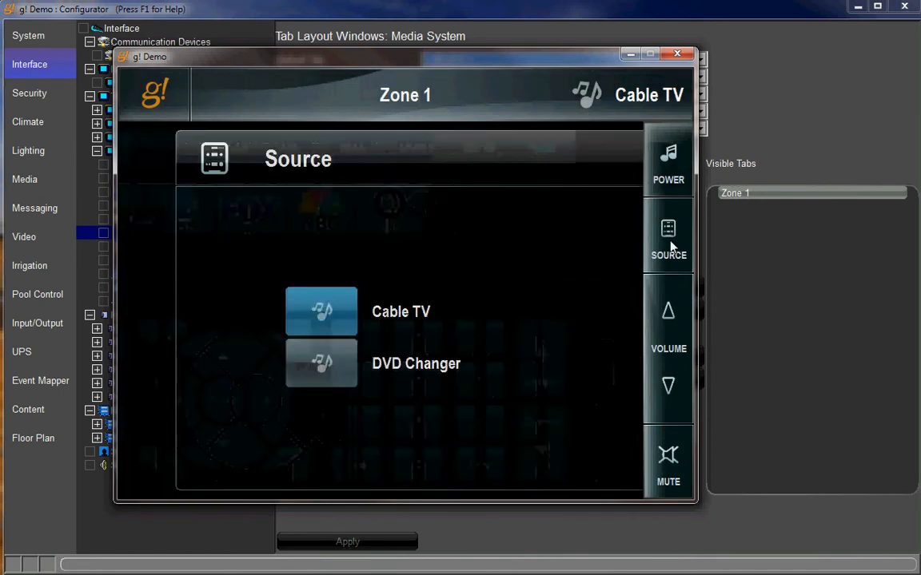
left_click(272, 369)
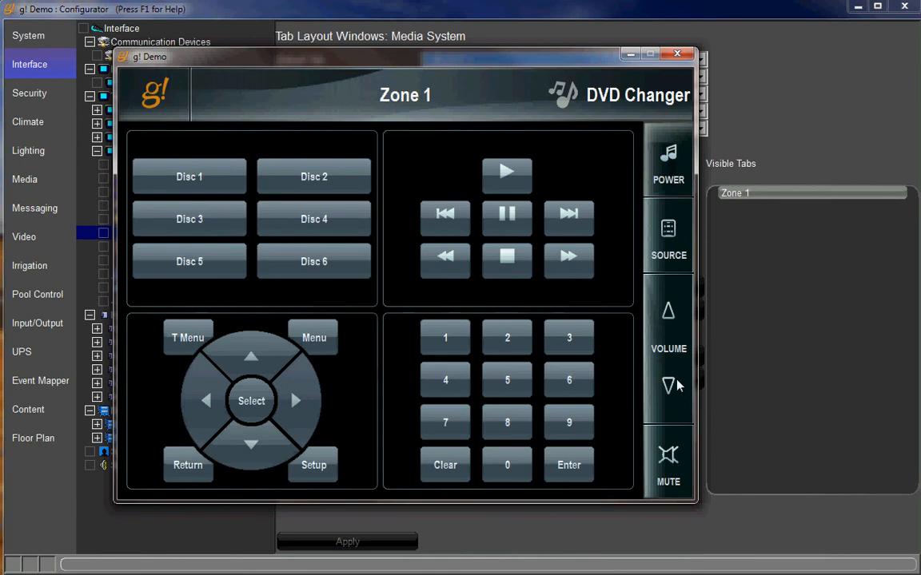
left_click(669, 315)
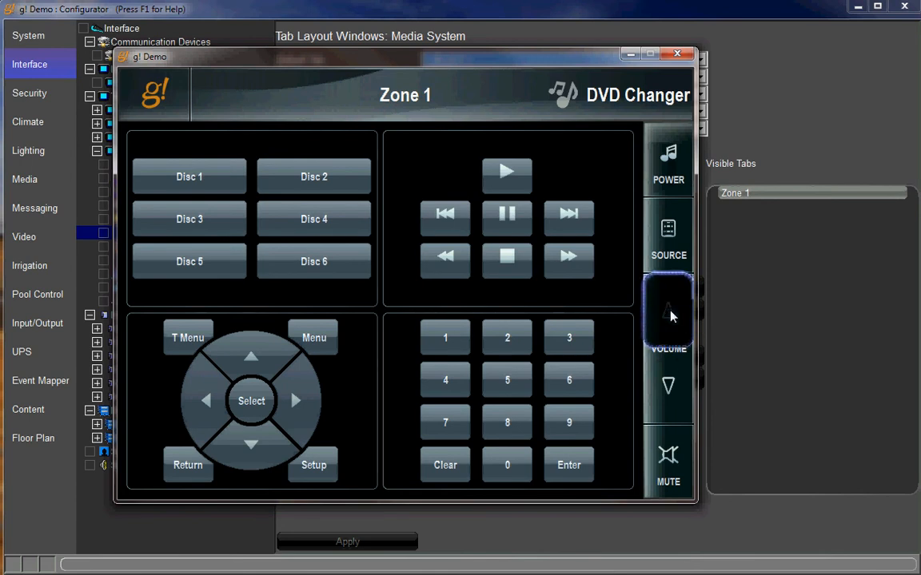